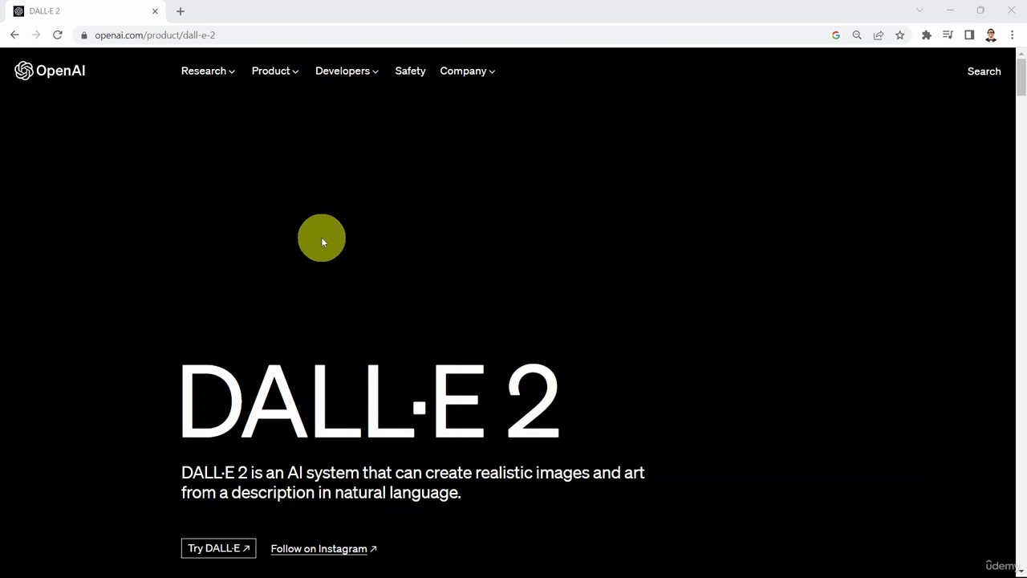
# - Scroll down the DALL·E 2 page and show the Image generation example
pyautogui.scroll(-2, 360, 312)
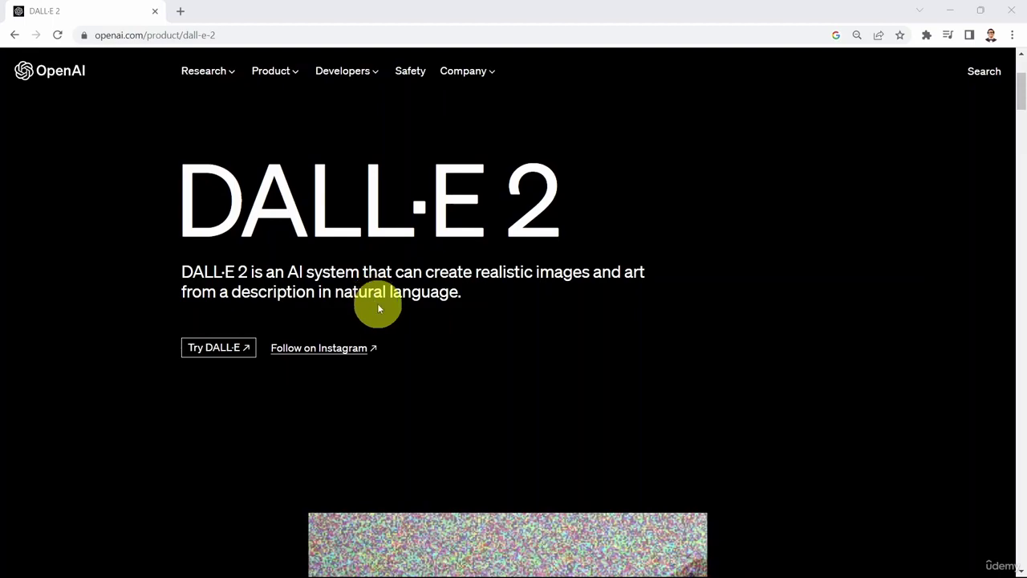
pyautogui.scroll(-10, 203, 262)
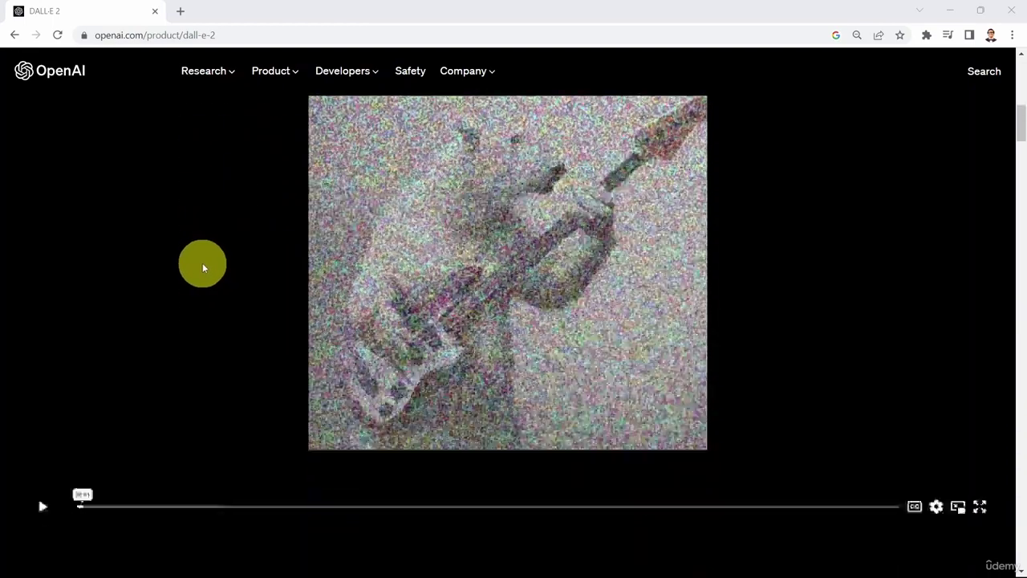
pyautogui.scroll(-5, 203, 262)
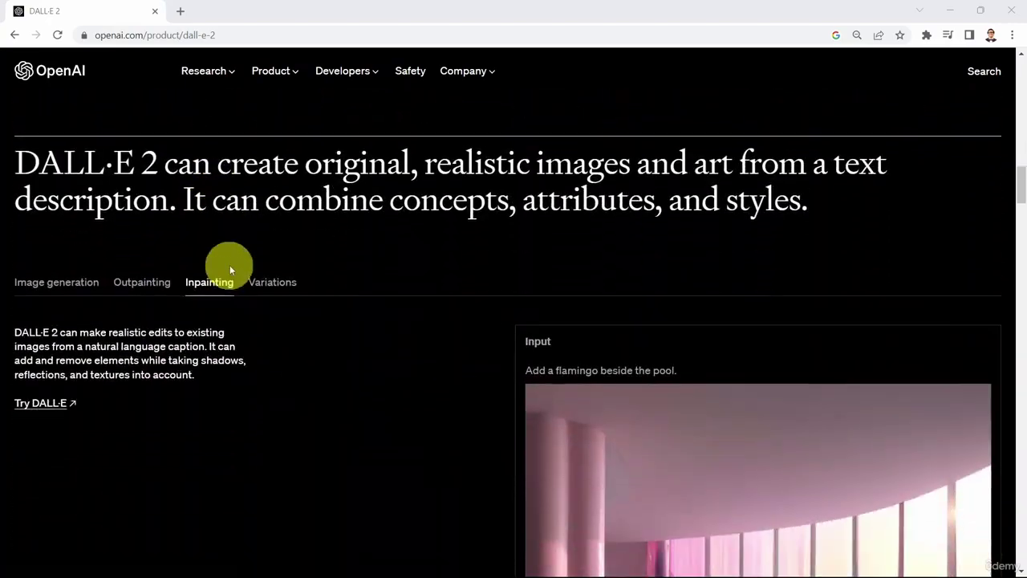
pyautogui.click(57, 289)
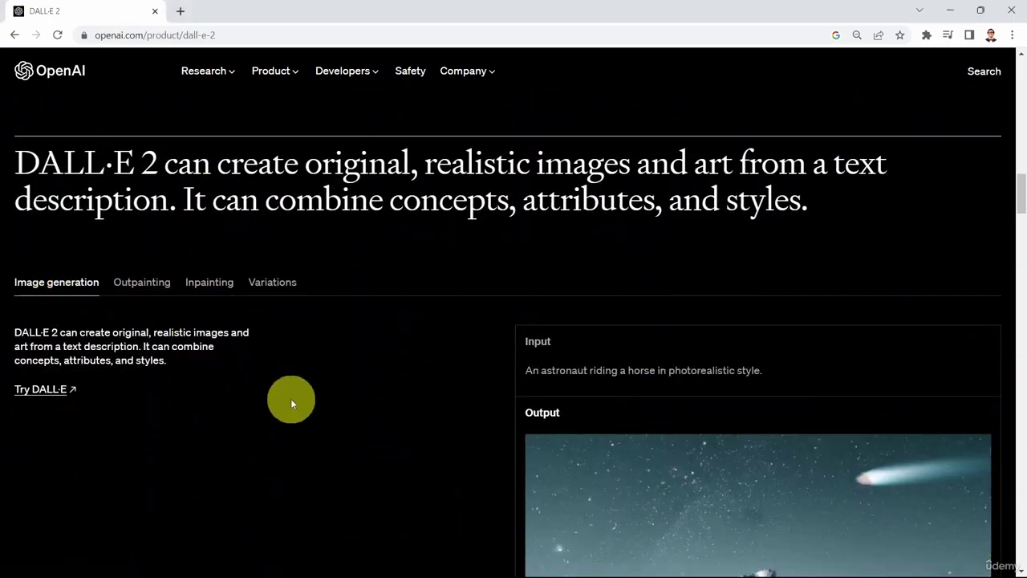
# - Switch to another output for 'An astronaut riding a horse in photorealistic style'
pyautogui.scroll(-2, 301, 395)
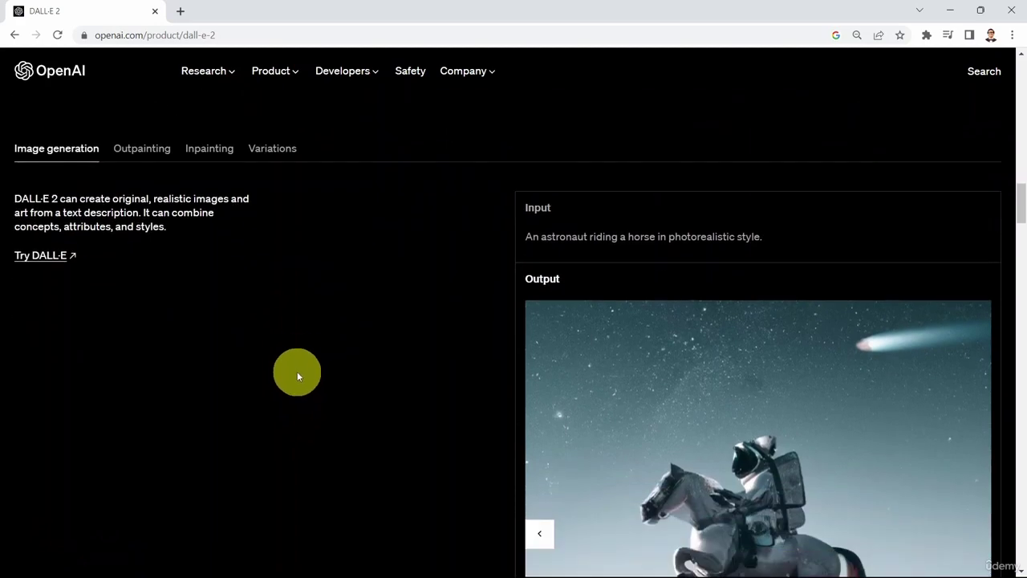
pyautogui.scroll(1, 239, 334)
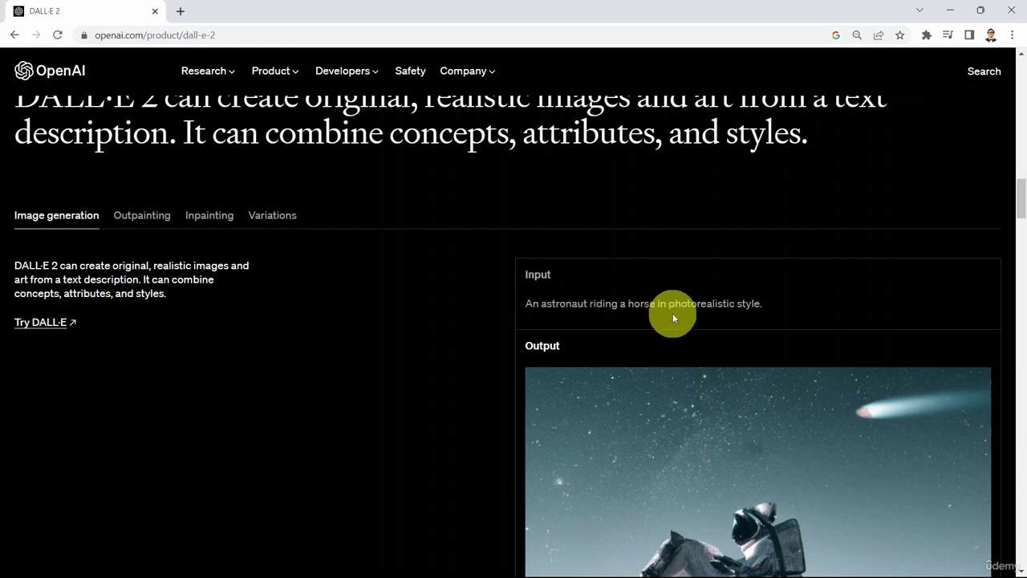
pyautogui.scroll(-3, 706, 281)
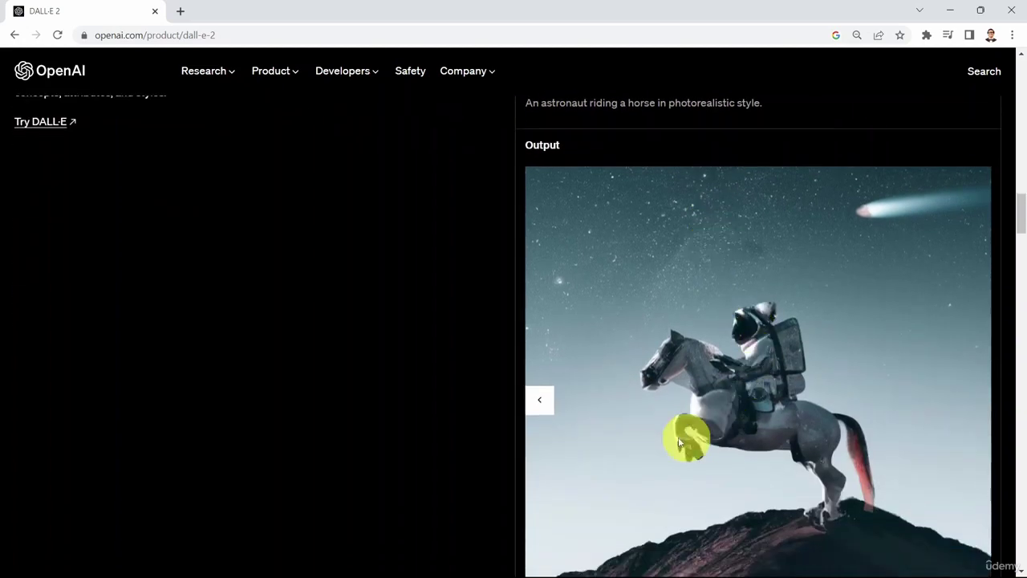
pyautogui.click(537, 407)
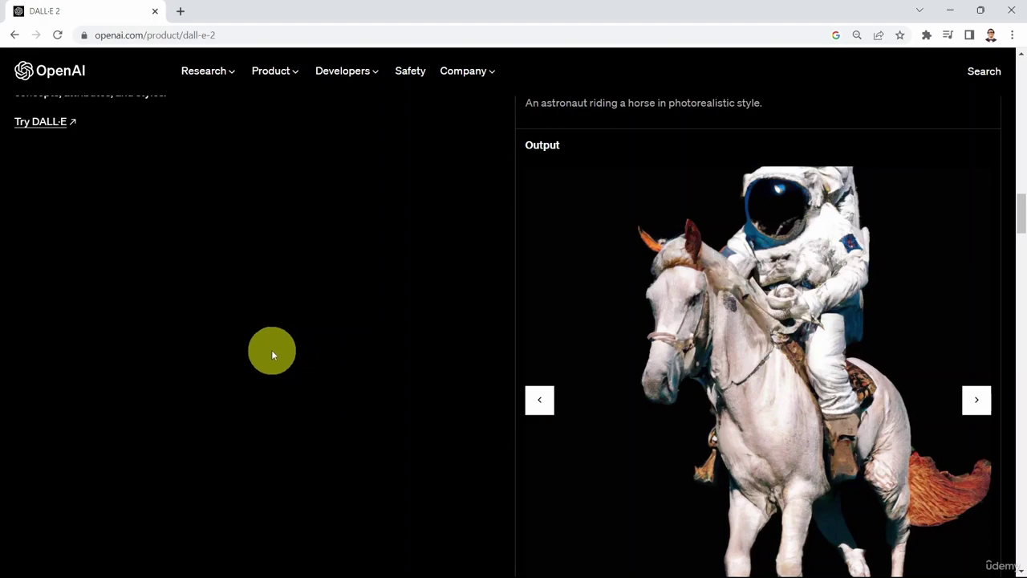
pyautogui.scroll(1, 277, 352)
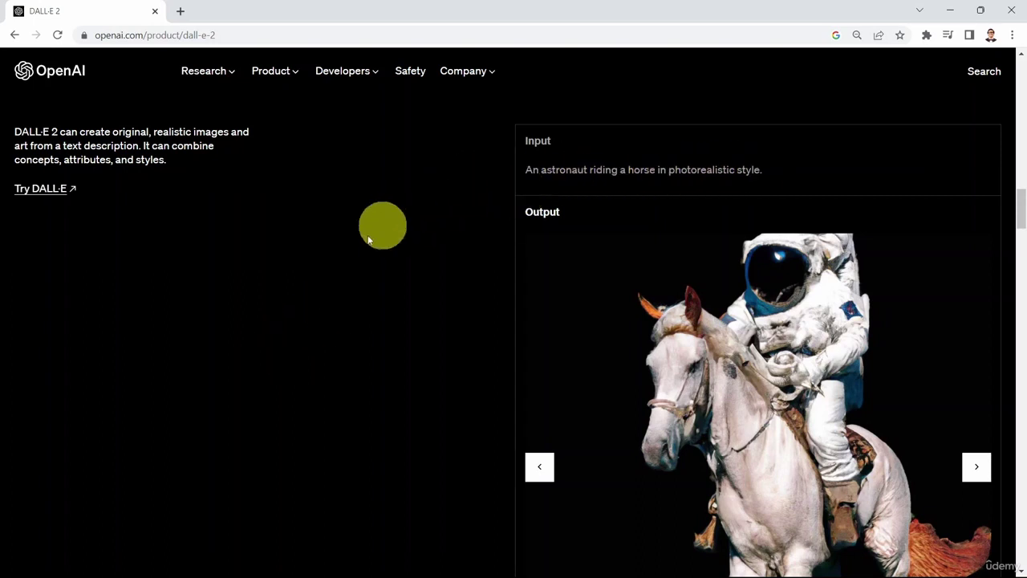
pyautogui.scroll(3, 271, 276)
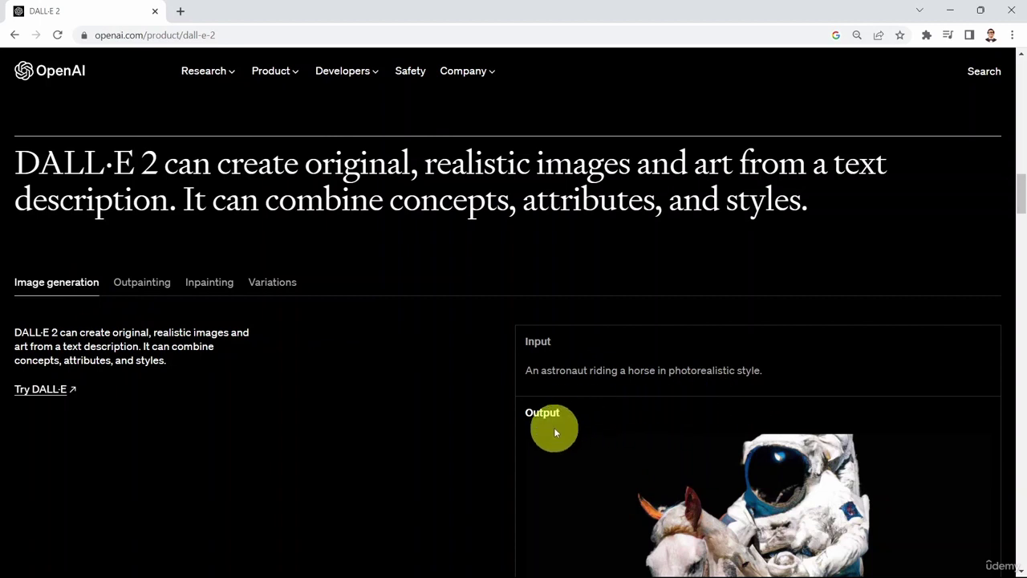
# - Show the Outpainting example and view the Girl with a Pearl Earring input and its room-scene output
pyautogui.click(144, 285)
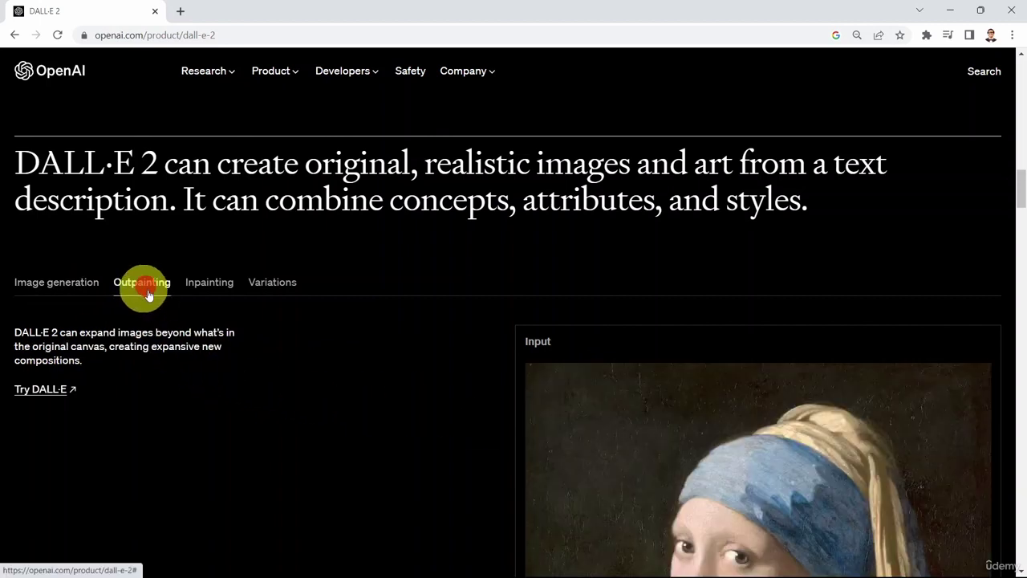
pyautogui.scroll(-2, 472, 364)
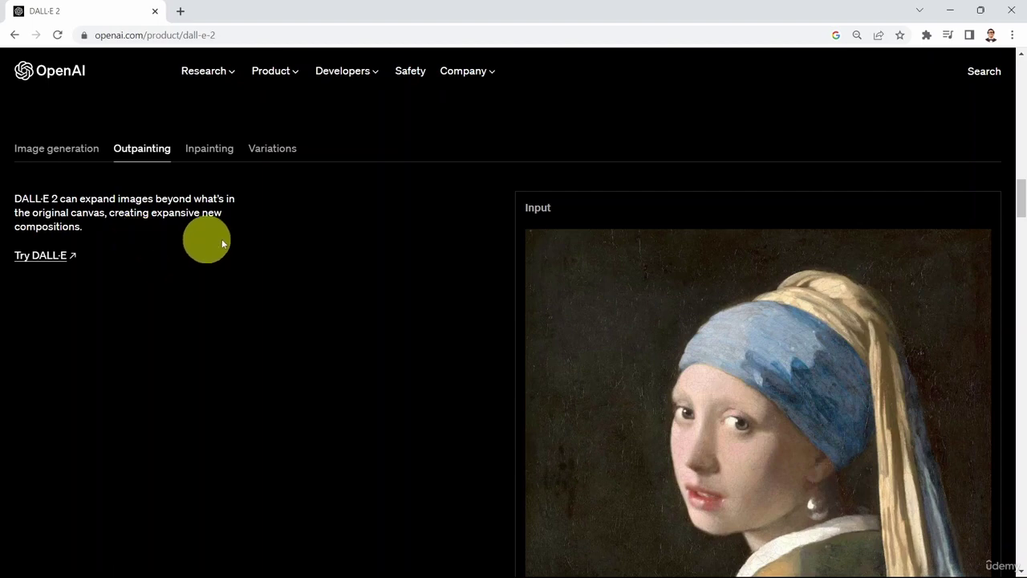
pyautogui.scroll(-1, 588, 244)
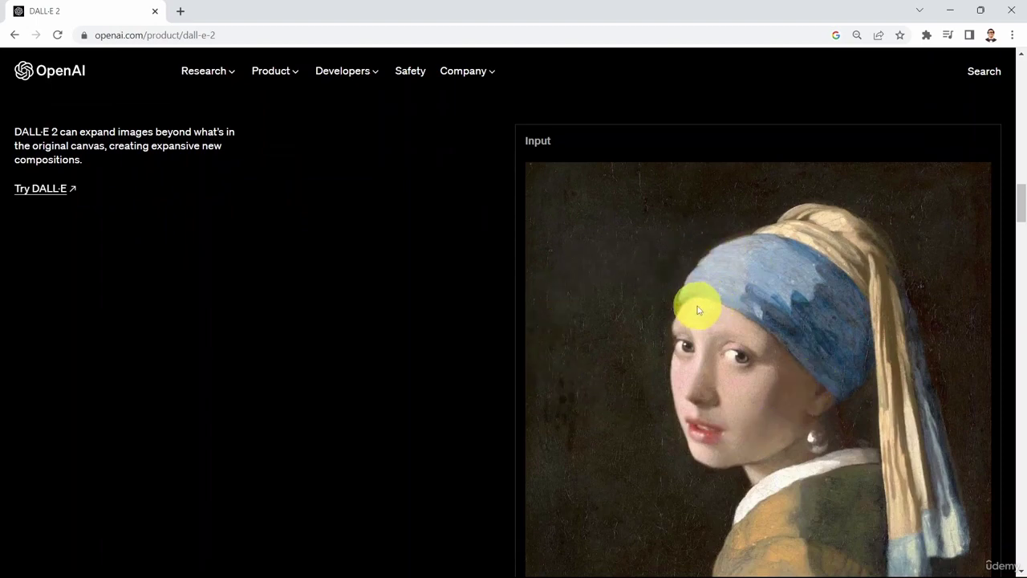
pyautogui.scroll(-7, 697, 310)
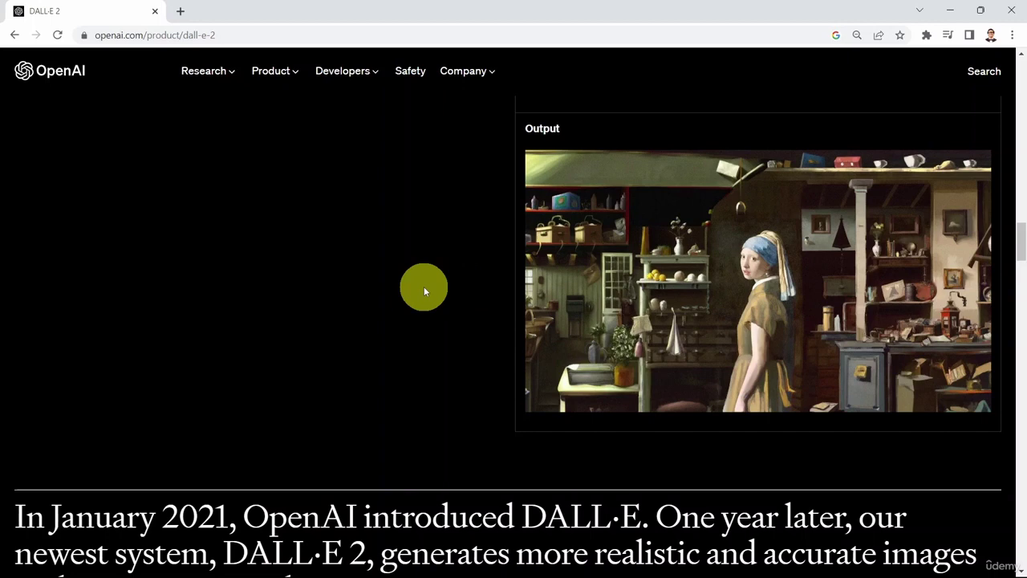
pyautogui.scroll(10, 309, 309)
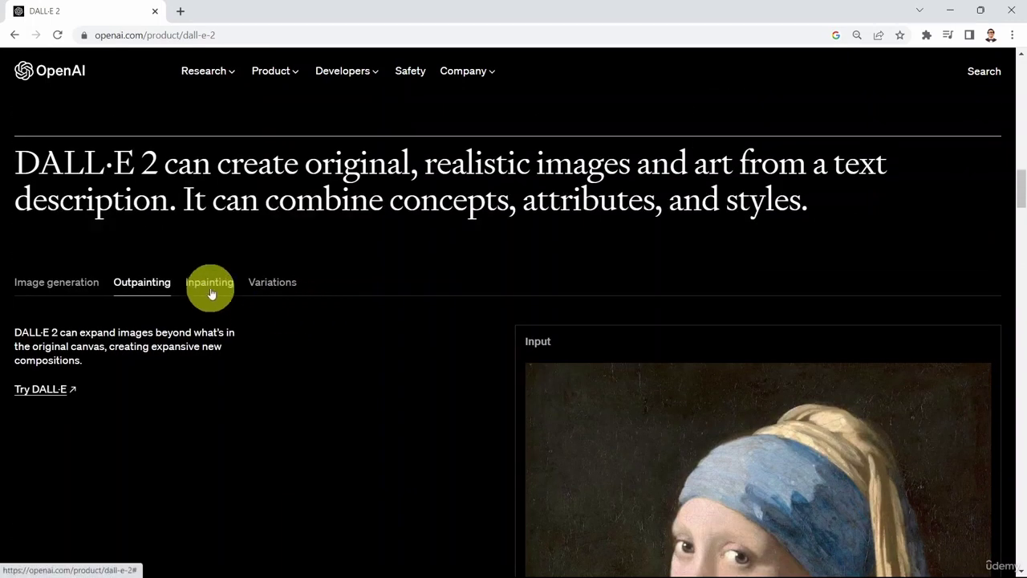
# - Show the Inpainting example and view the pink pool input and its flamingo output
pyautogui.click(209, 282)
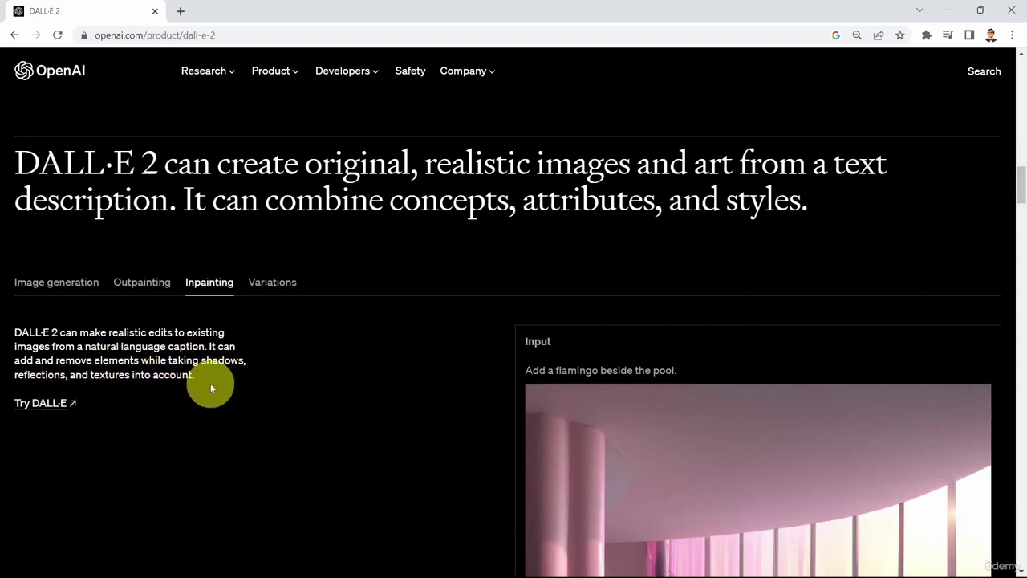
pyautogui.scroll(-4, 357, 359)
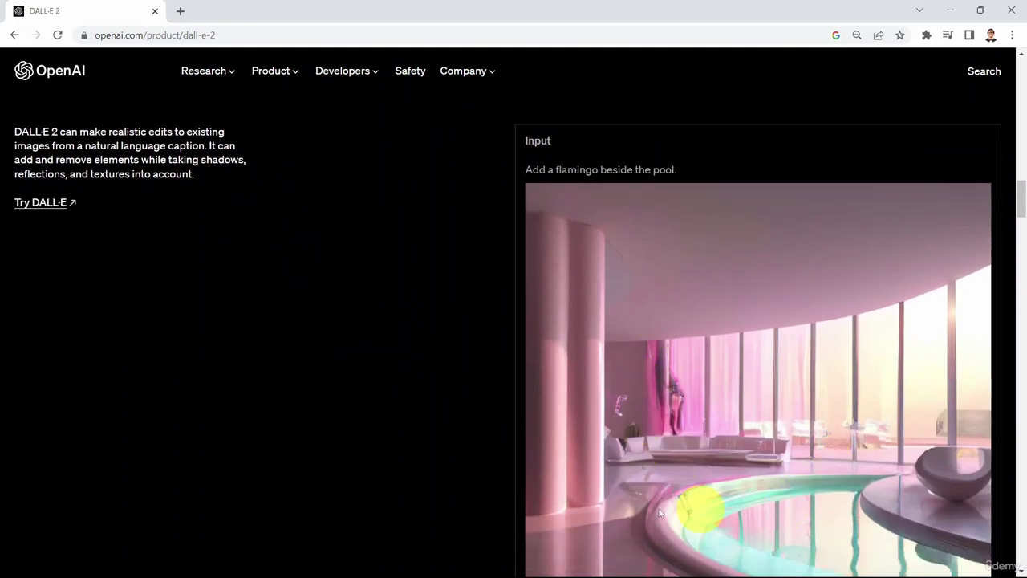
pyautogui.scroll(-1, 642, 434)
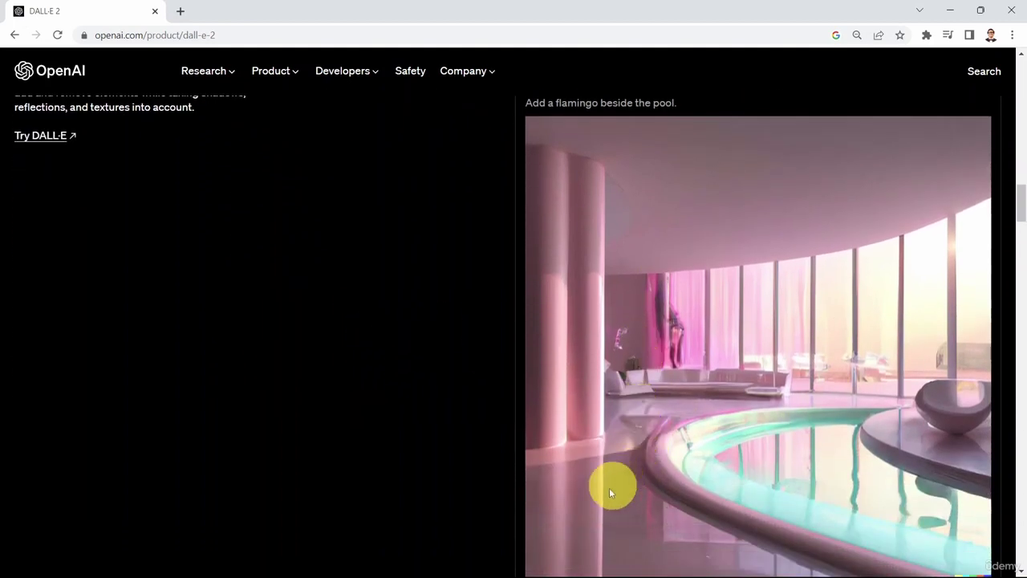
pyautogui.scroll(2, 553, 353)
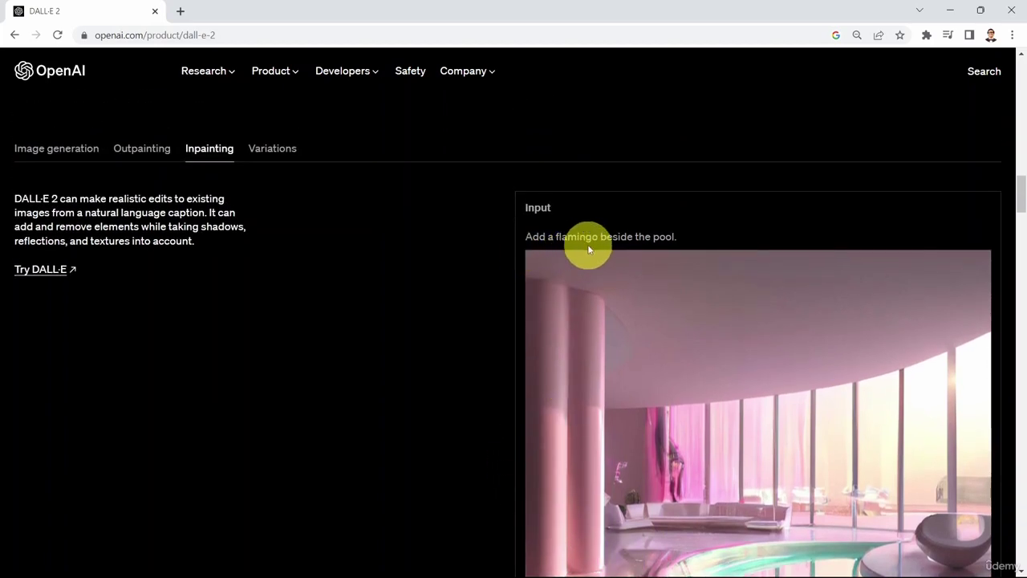
pyautogui.scroll(-1, 574, 236)
pyautogui.scroll(-8, 576, 235)
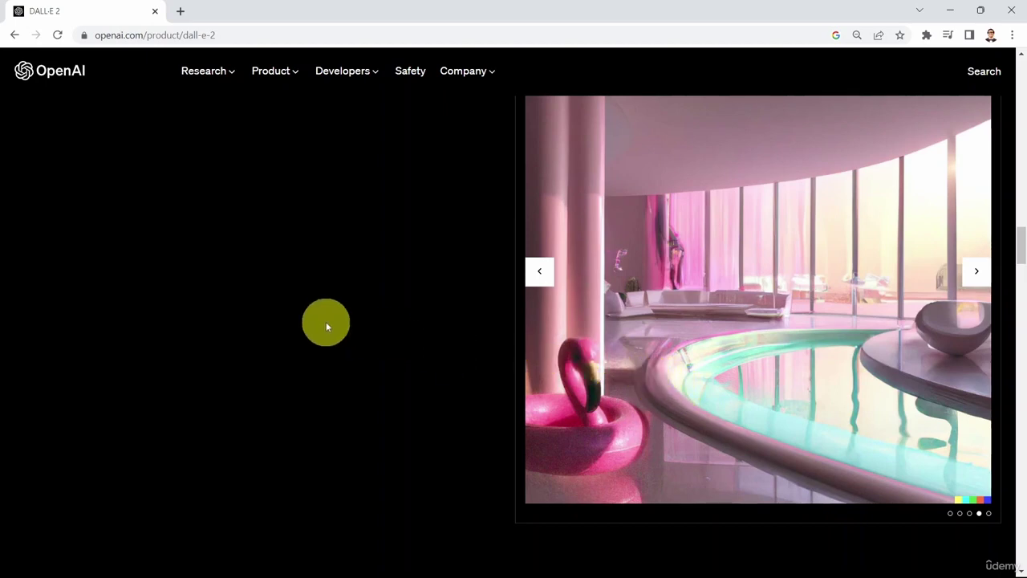
pyautogui.scroll(-2, 146, 314)
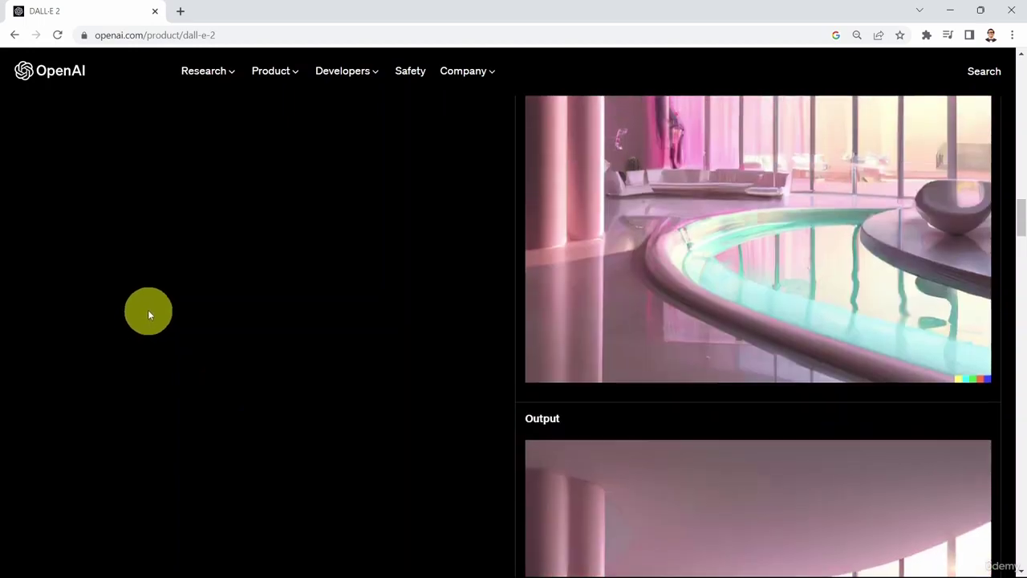
pyautogui.scroll(5, 148, 309)
# - Show the Variations example and advance through its outputs to the fourth variation
pyautogui.click(271, 288)
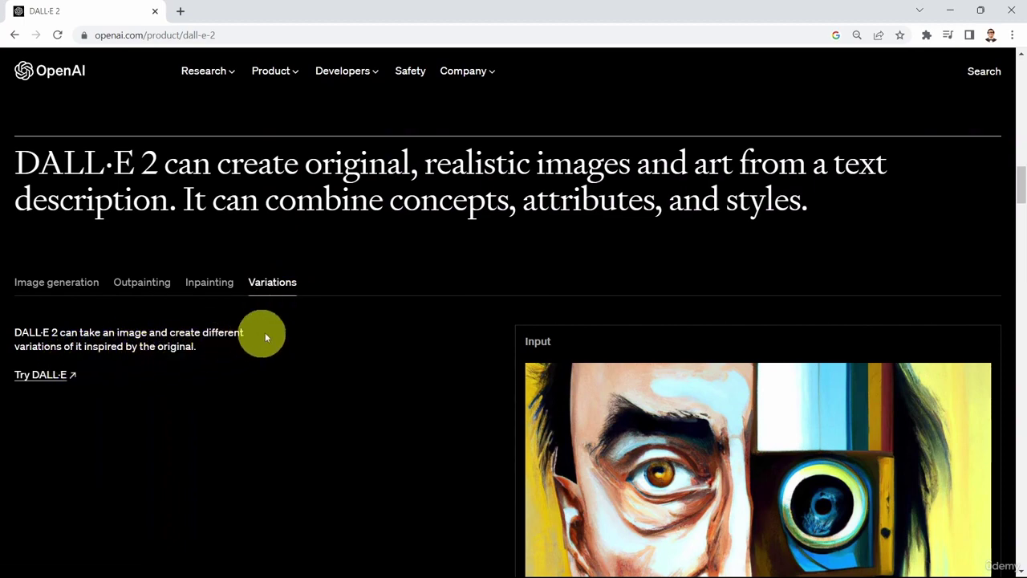
pyautogui.scroll(-3, 321, 315)
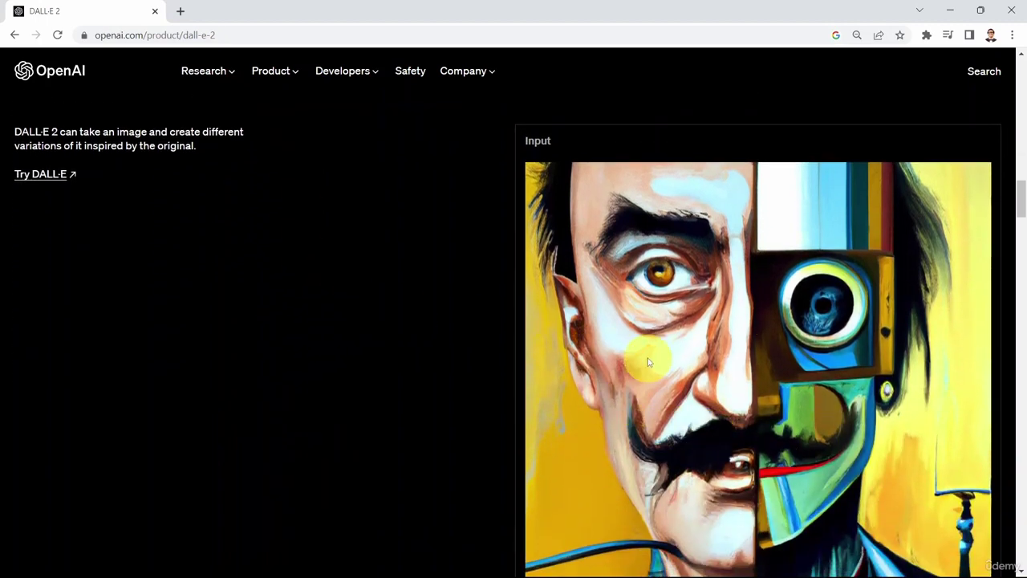
pyautogui.scroll(-8, 649, 363)
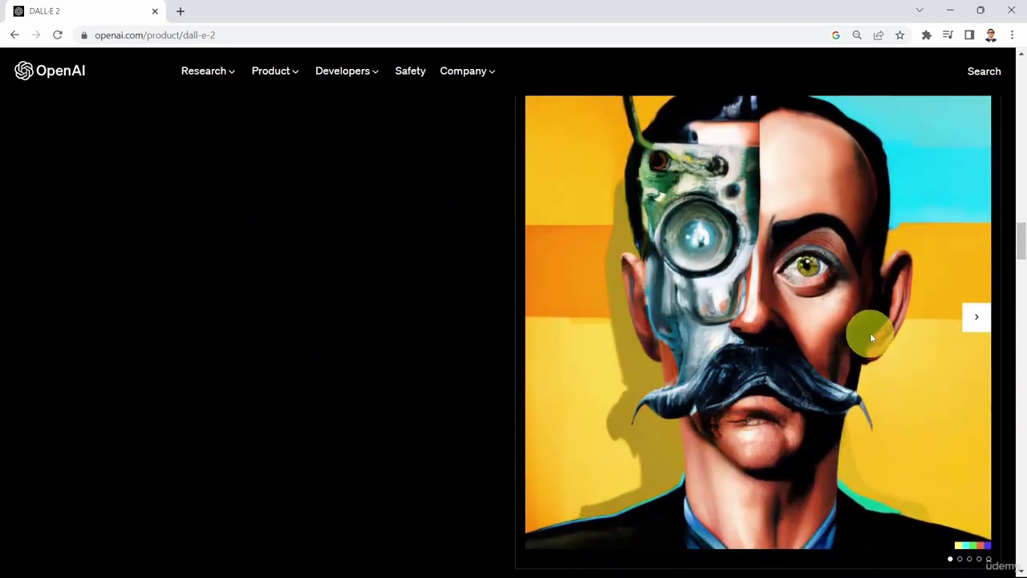
pyautogui.click(977, 318)
pyautogui.click(979, 321)
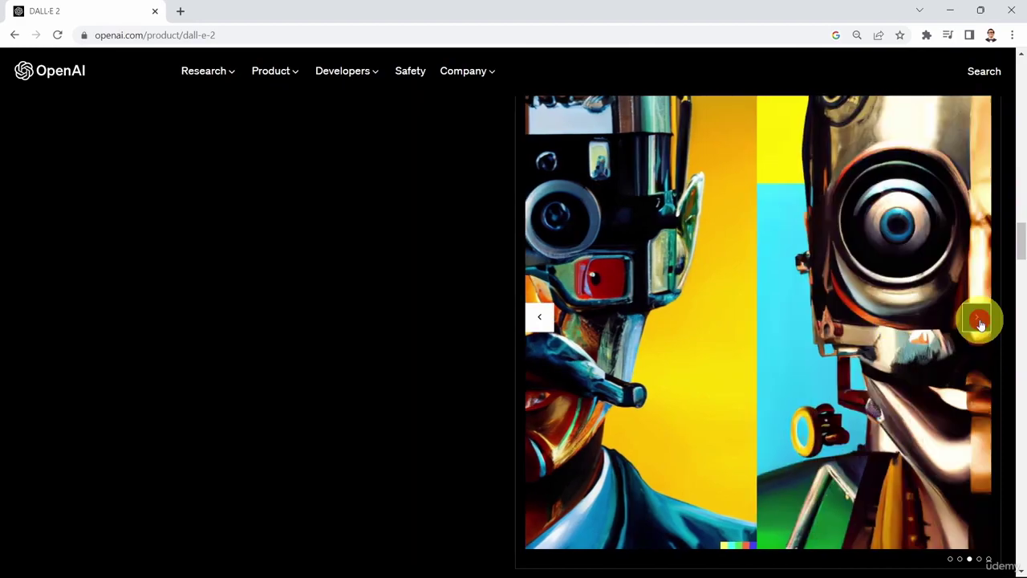
pyautogui.click(979, 321)
# - Open the DALL·E app in a new tab via Try DALL·E
pyautogui.scroll(15, 233, 341)
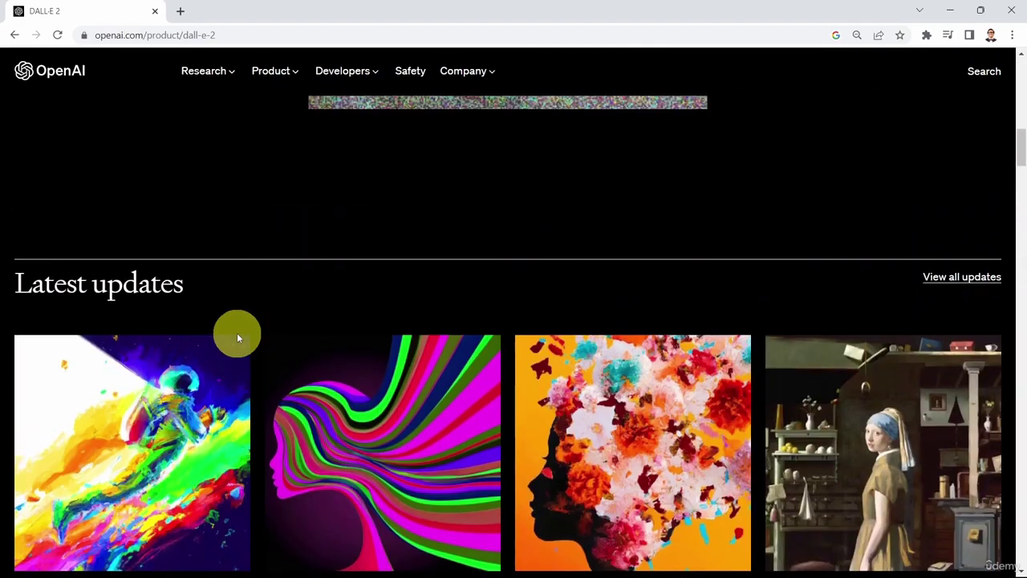
pyautogui.scroll(10, 237, 332)
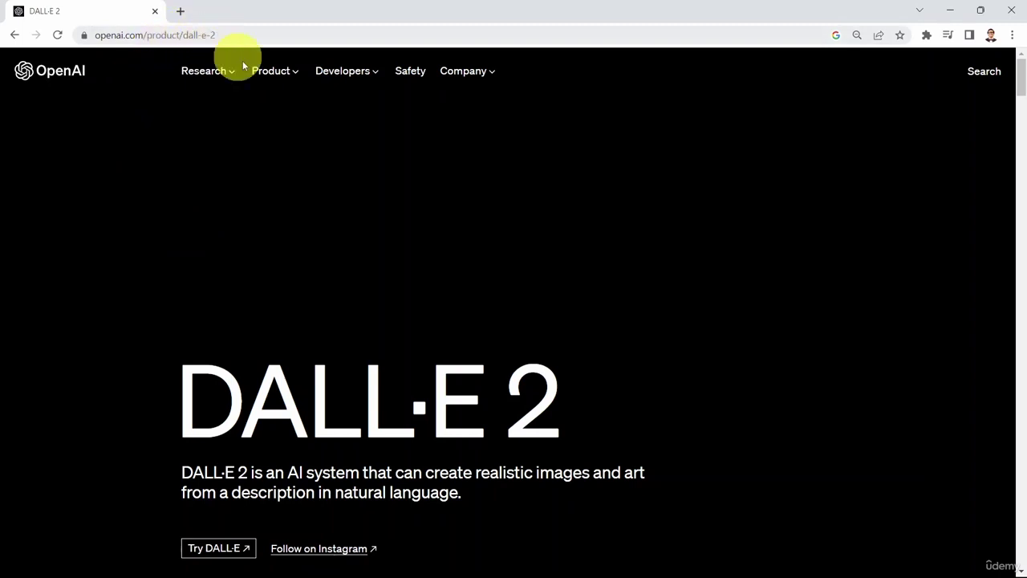
pyautogui.scroll(-3, 291, 200)
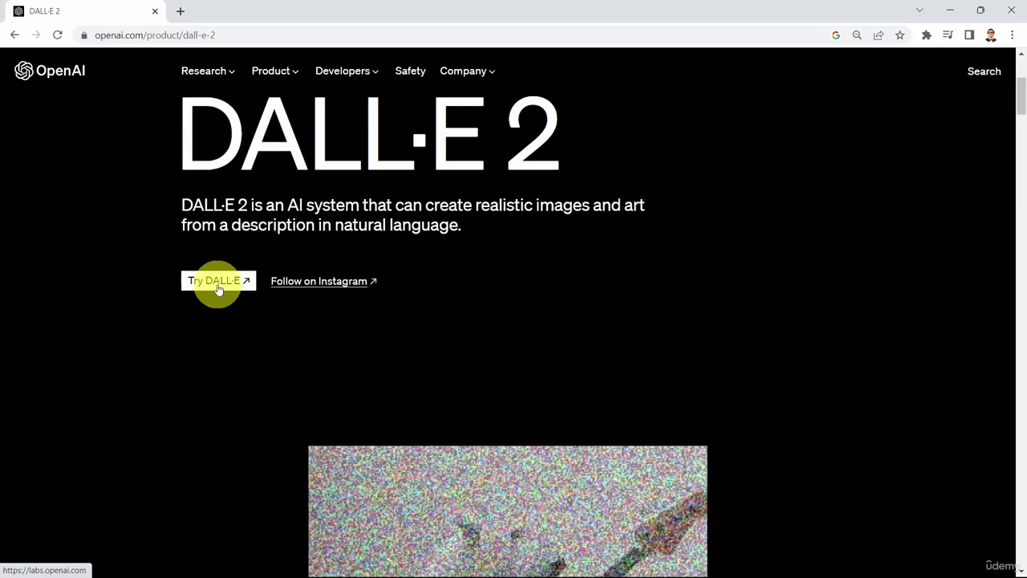
pyautogui.click(217, 288)
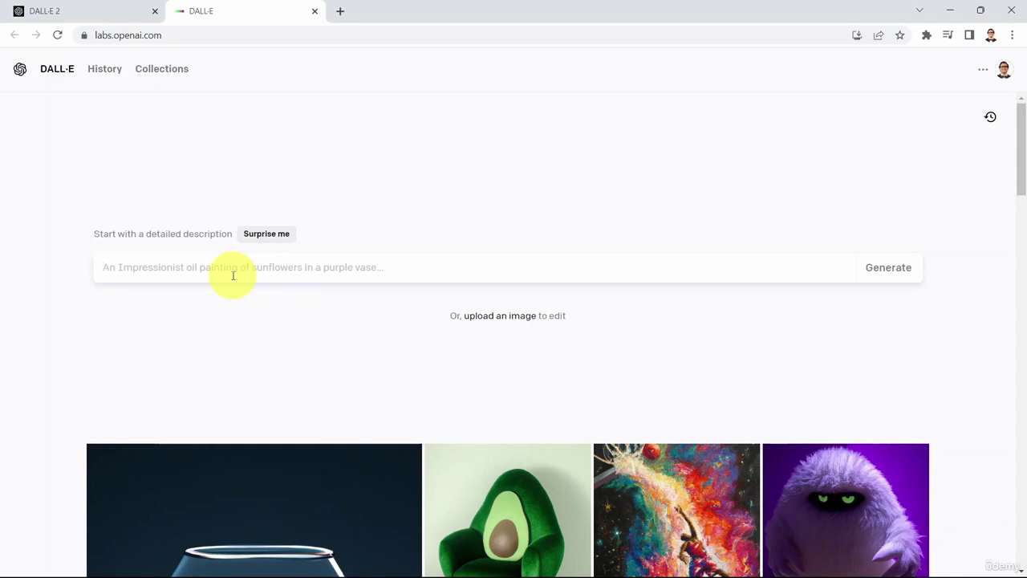
# - Use Surprise me to fill the prompt with crayon ice-cream-cone monsters on dark blue paper
pyautogui.click(275, 237)
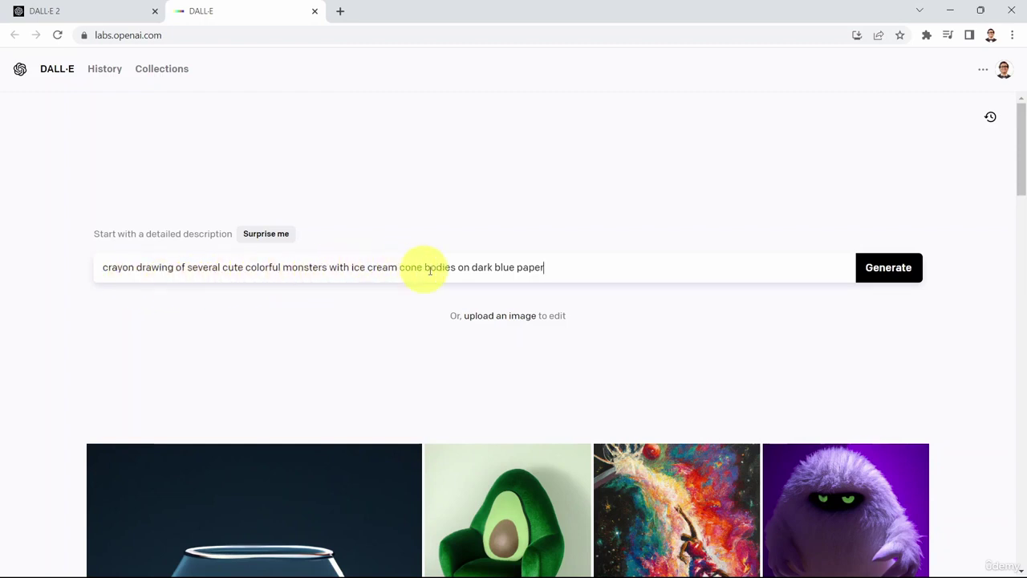
# - Generate four crayon images of ice-cream-cone monsters on dark blue paper, then request another surprise prompt
pyautogui.click(899, 276)
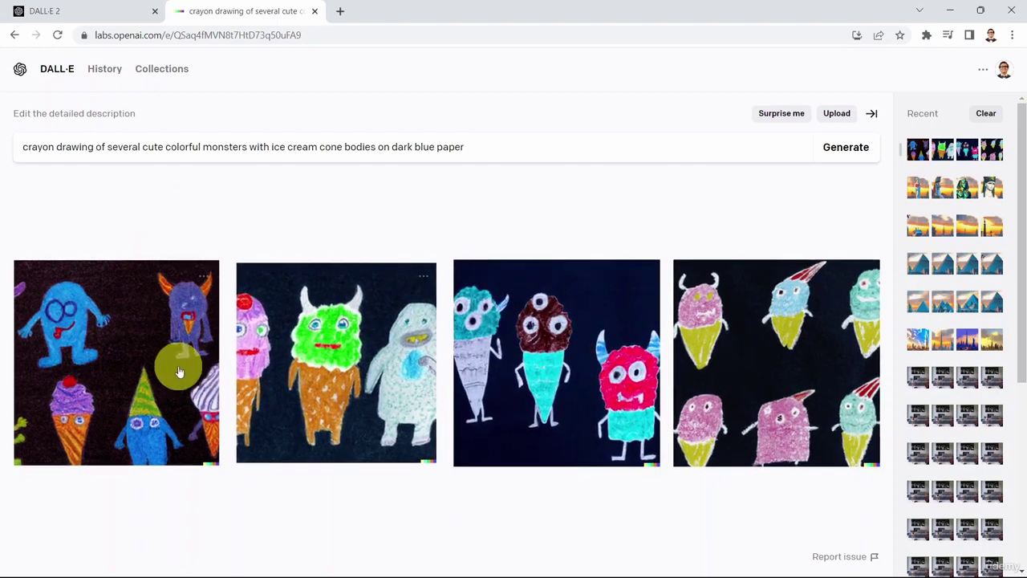
pyautogui.moveTo(24, 146); pyautogui.dragTo(638, 166)
pyautogui.click(728, 203)
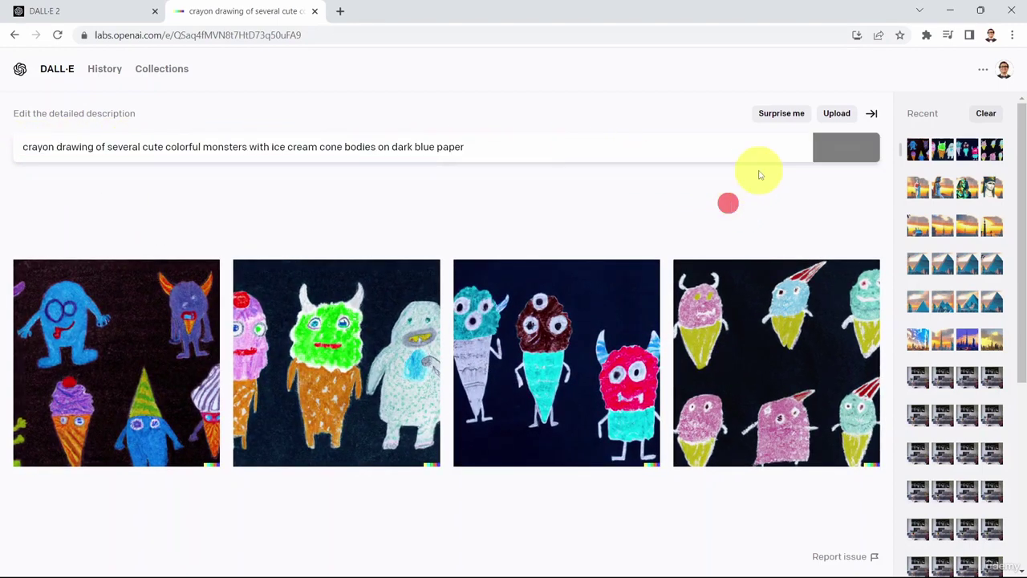
pyautogui.click(779, 114)
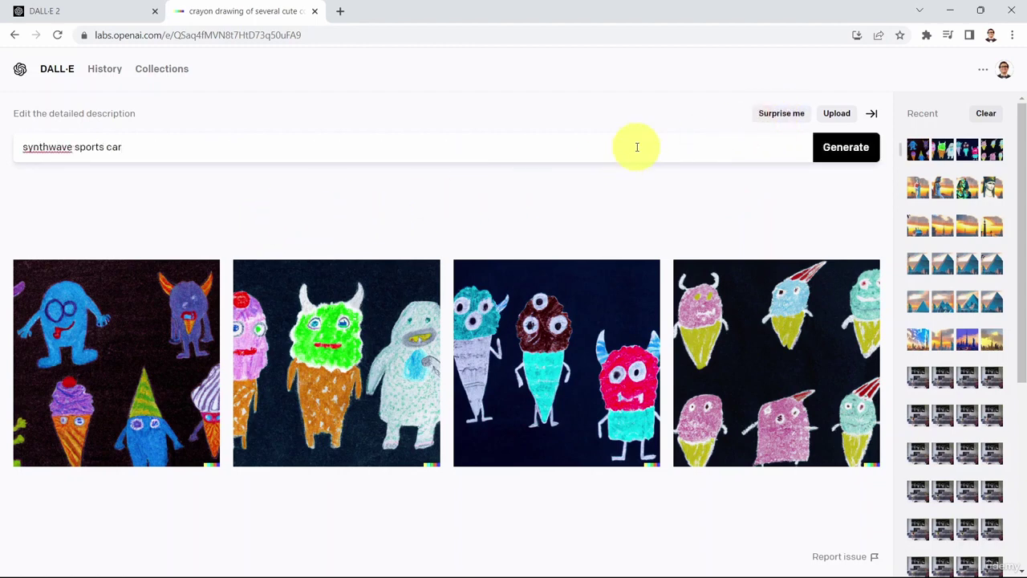
# - Generate four 'a cat submarine chimera, digital art' images and view the third one enlarged
pyautogui.click(767, 111)
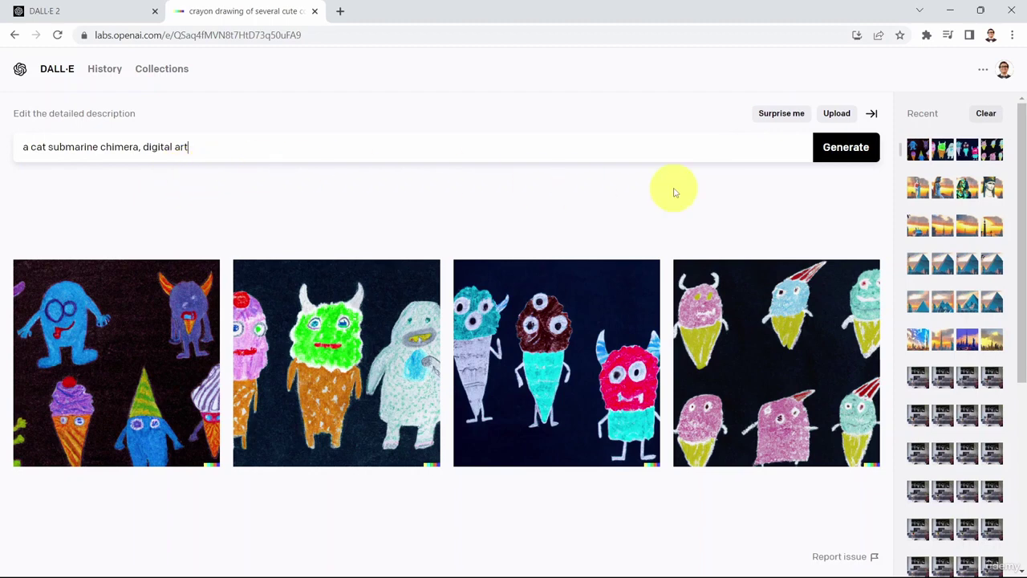
pyautogui.click(838, 157)
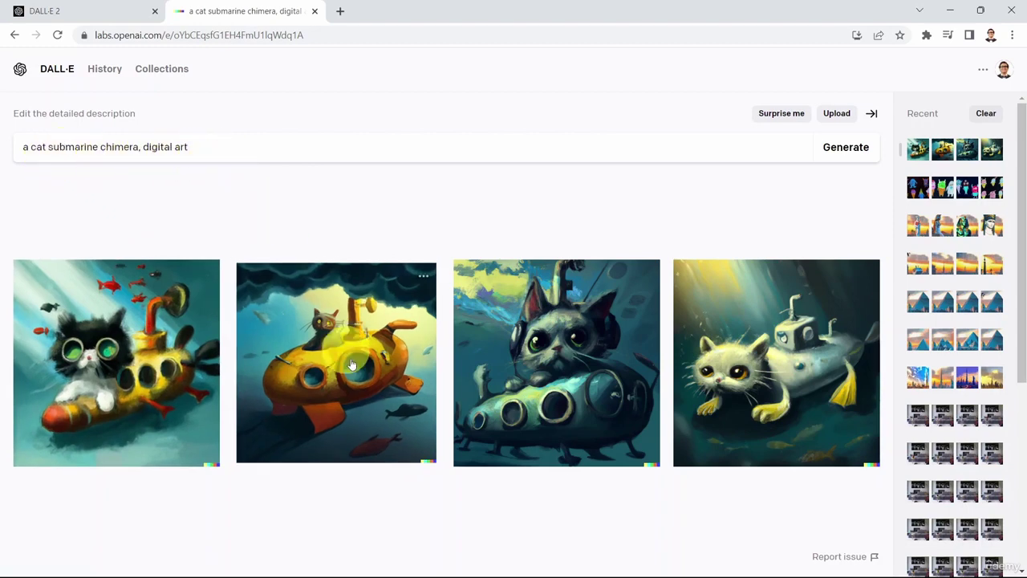
pyautogui.click(575, 352)
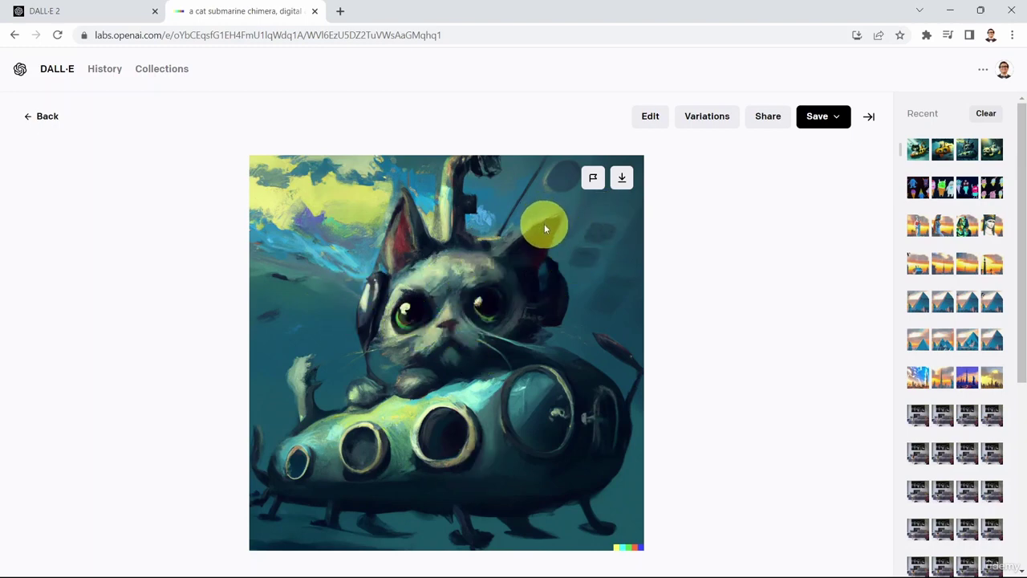
pyautogui.click(54, 114)
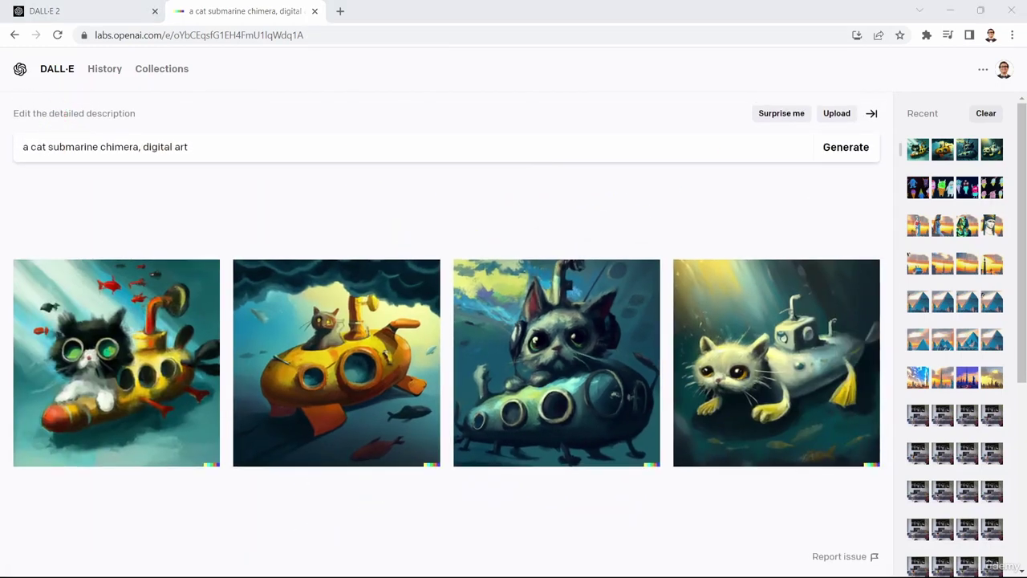
# - Paste 'A futuristic spaceport bustling with aliens and spaceships', generate, and inspect the third image
pyautogui.tripleClick(172, 152)
pyautogui.write('A futuristic spaceport bustling with aliens and spaceships')
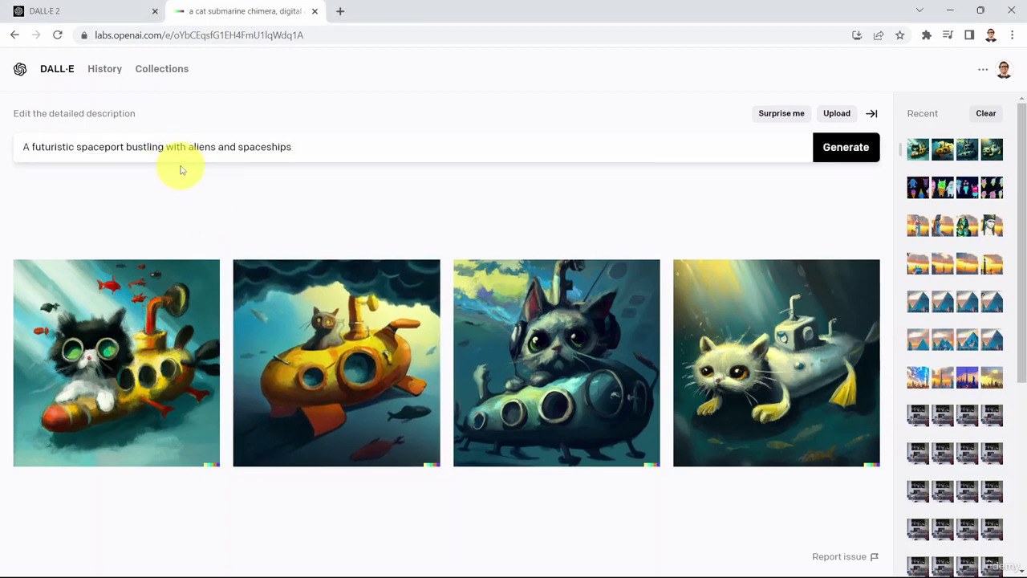
pyautogui.click(862, 152)
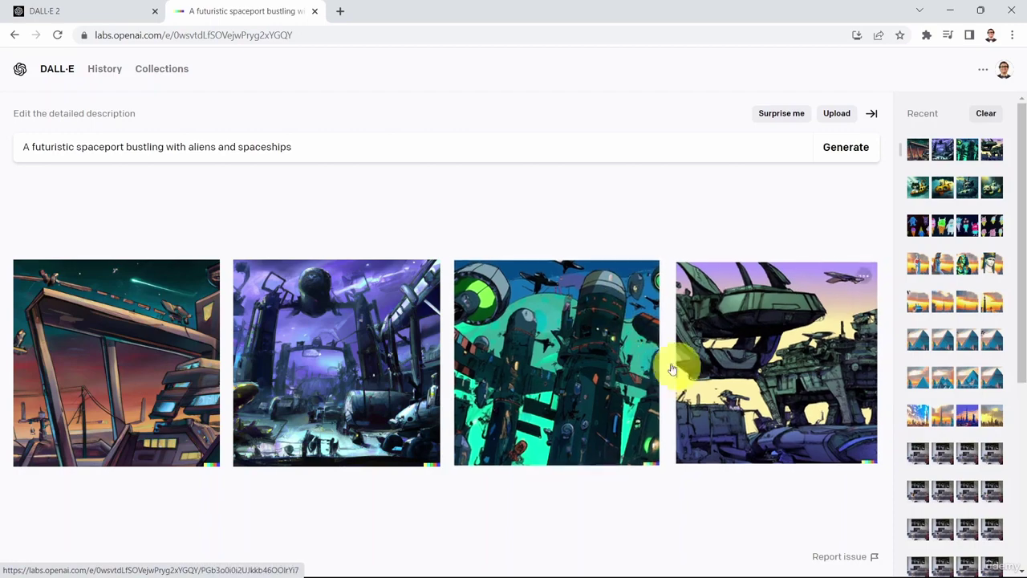
pyautogui.click(555, 367)
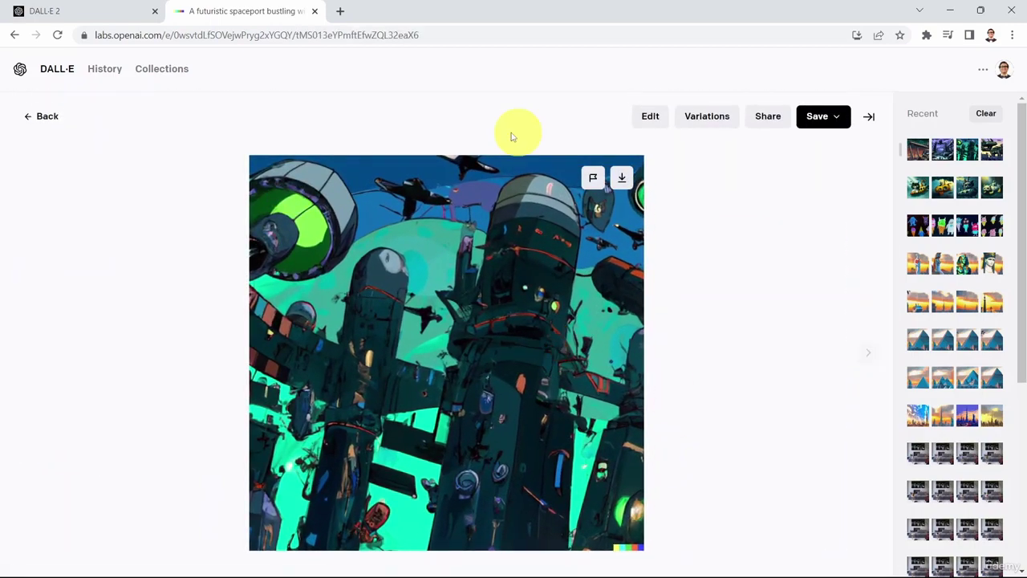
pyautogui.click(41, 114)
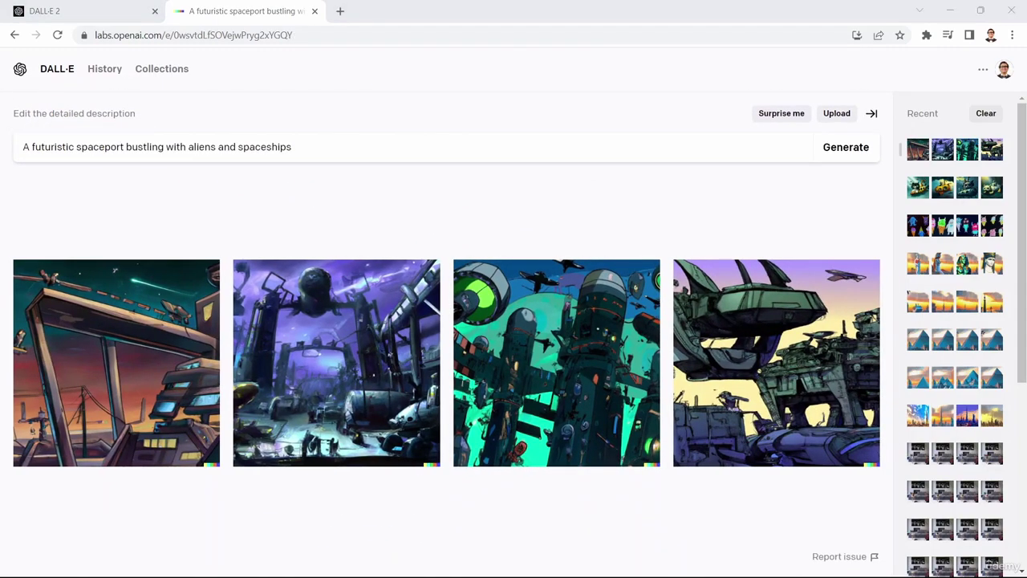
pyautogui.tripleClick(264, 147)
pyautogui.write('A fantastical underwater kingdom with mermaids, colorful corals, and sea creatures')
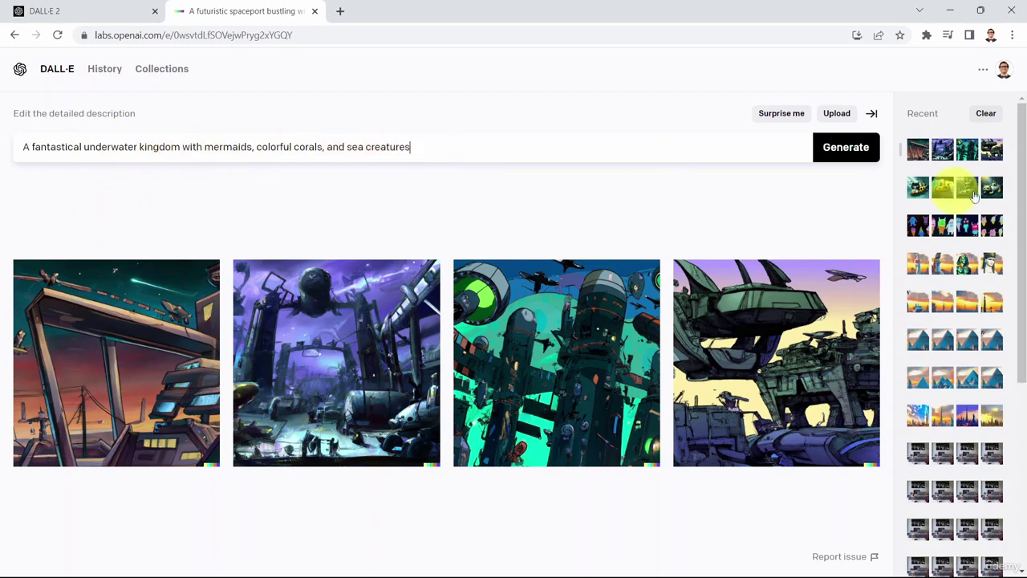
pyautogui.click(849, 147)
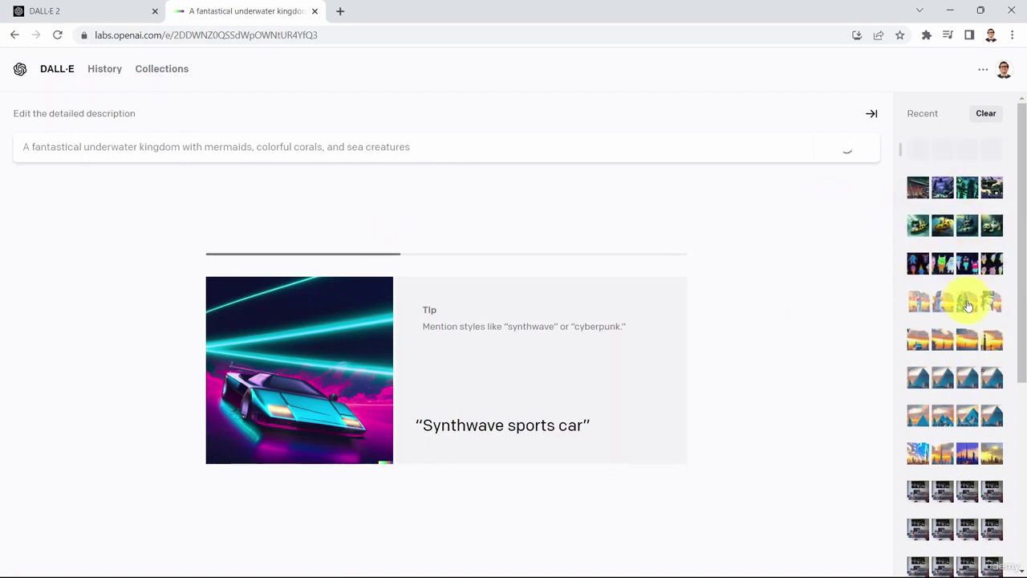
pyautogui.scroll(-2, 970, 305)
pyautogui.scroll(-3, 970, 317)
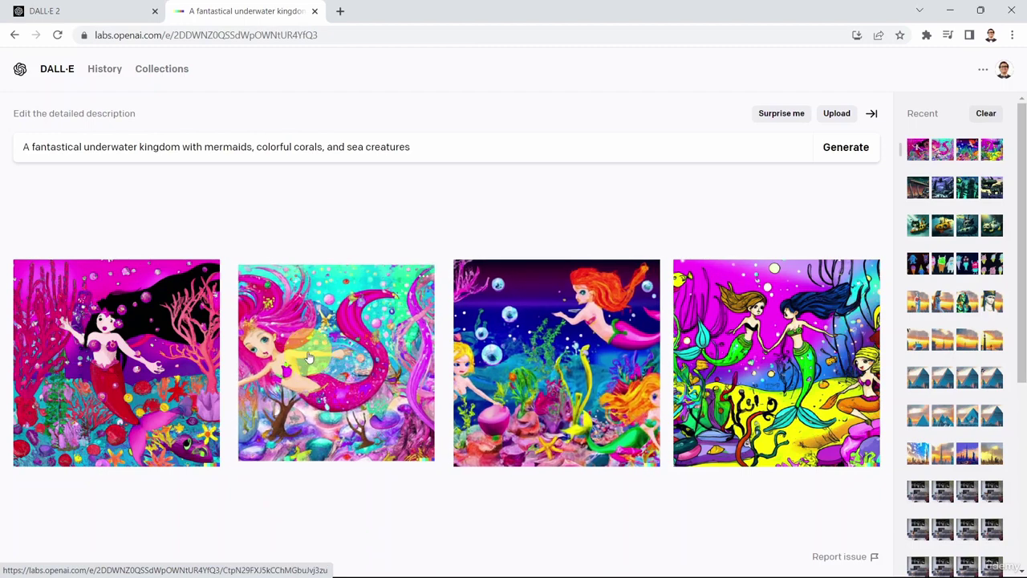
pyautogui.moveTo(255, 147); pyautogui.dragTo(315, 147)
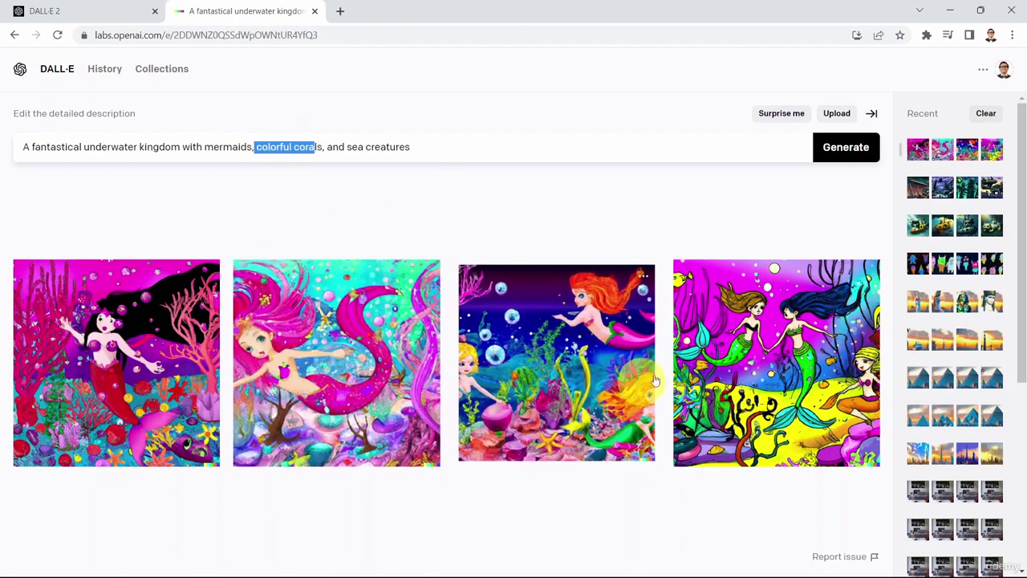
pyautogui.moveTo(348, 147); pyautogui.dragTo(473, 255)
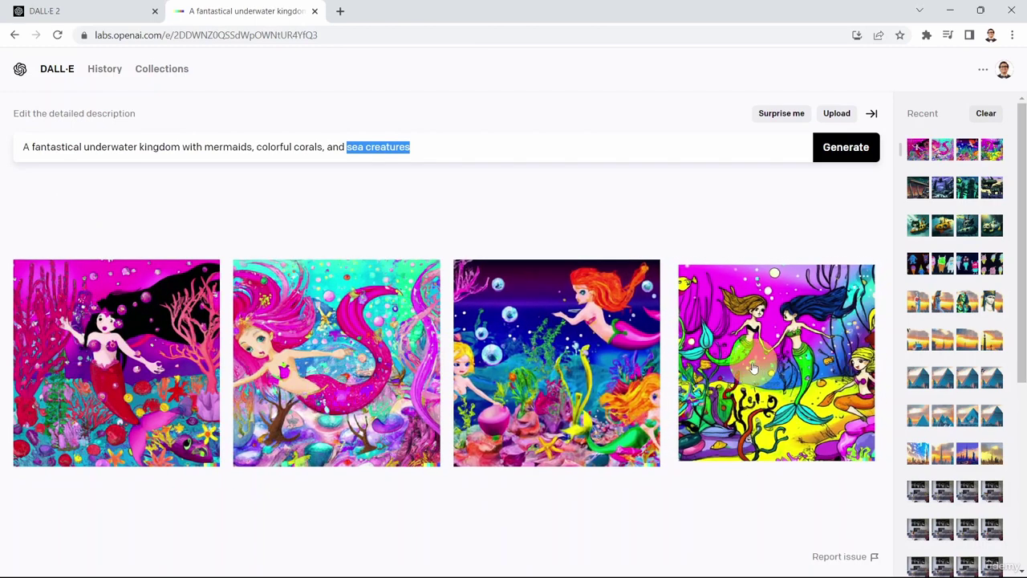
pyautogui.click(578, 357)
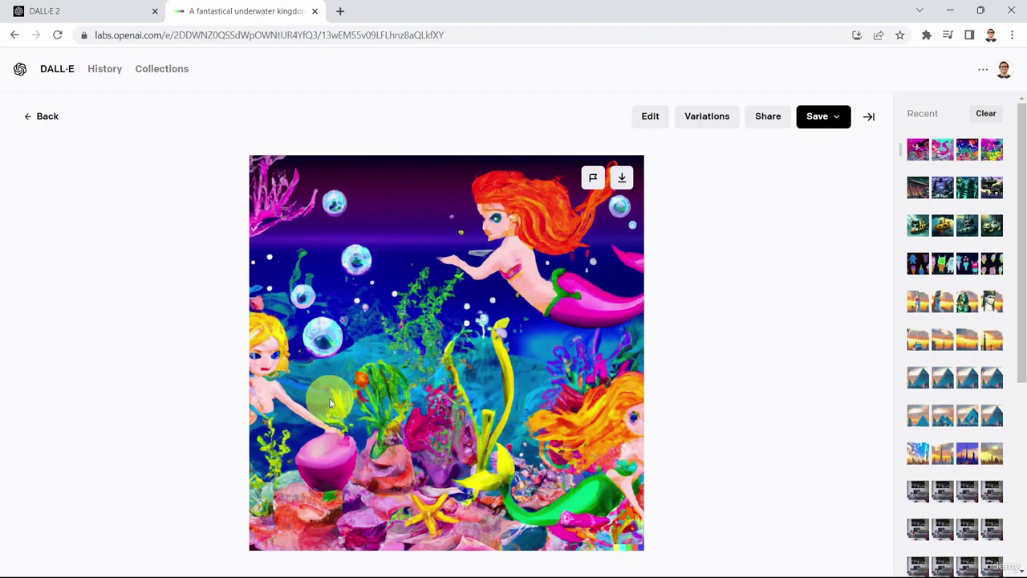
pyautogui.click(44, 115)
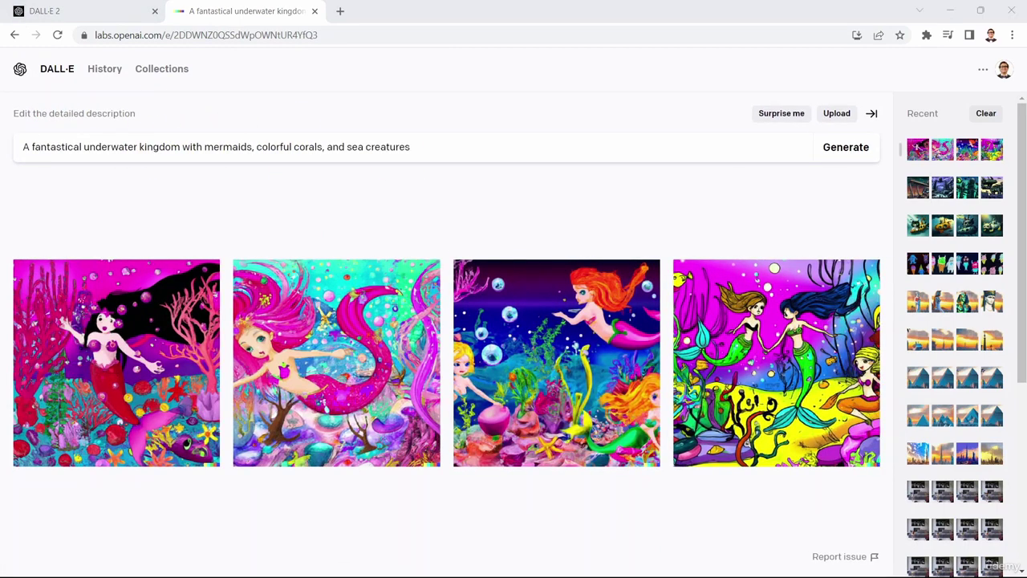
# - Replace the mermaid prompt with 'An astronaut riding a horse' and generate four images
pyautogui.tripleClick(281, 149)
pyautogui.write('An astronaut riding a horse')
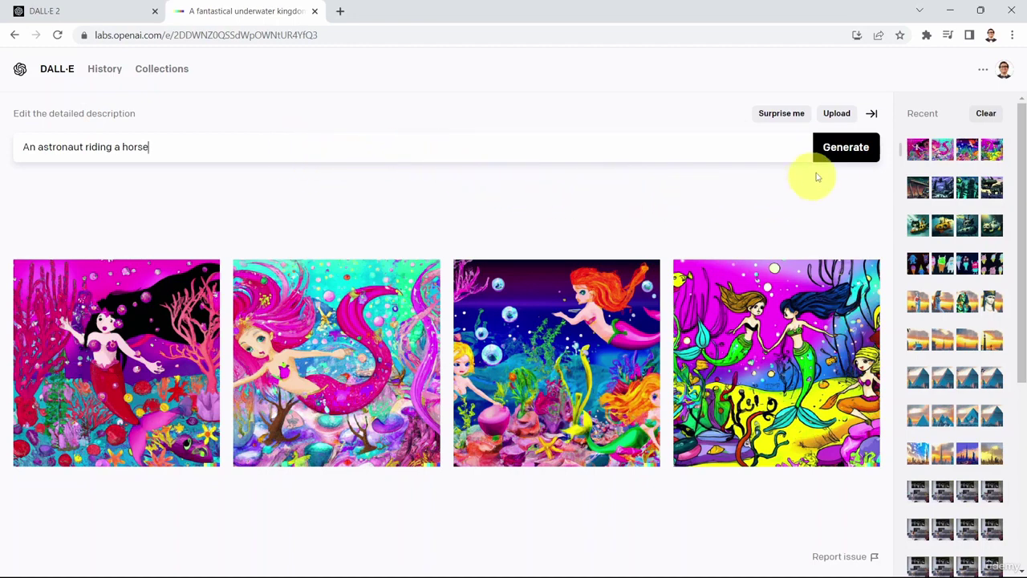
pyautogui.click(841, 152)
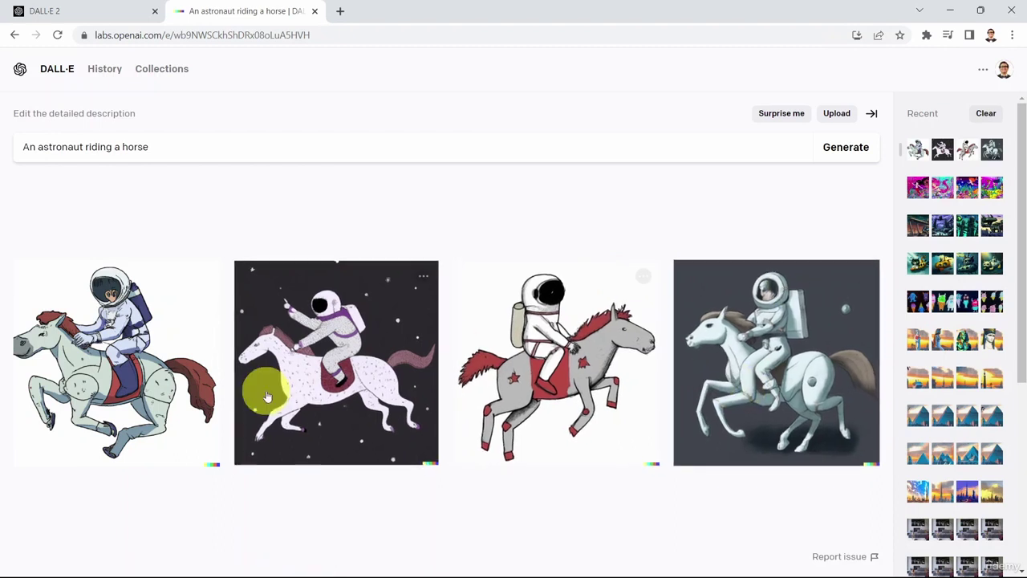
pyautogui.doubleClick(61, 147)
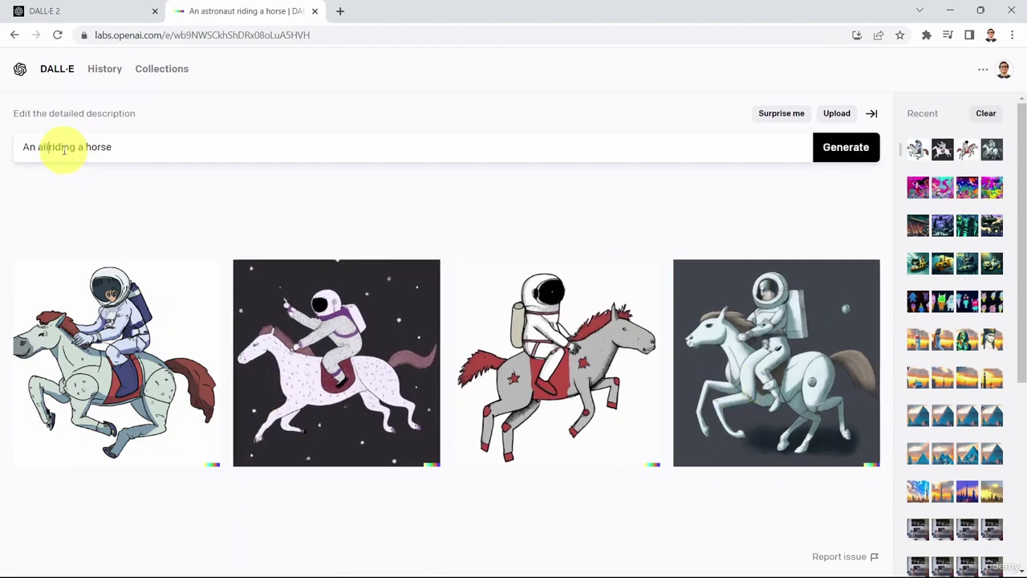
# - Change 'astronaut' to 'alien' and generate four images of an alien riding a horse
pyautogui.write('alien')
pyautogui.press('Return')
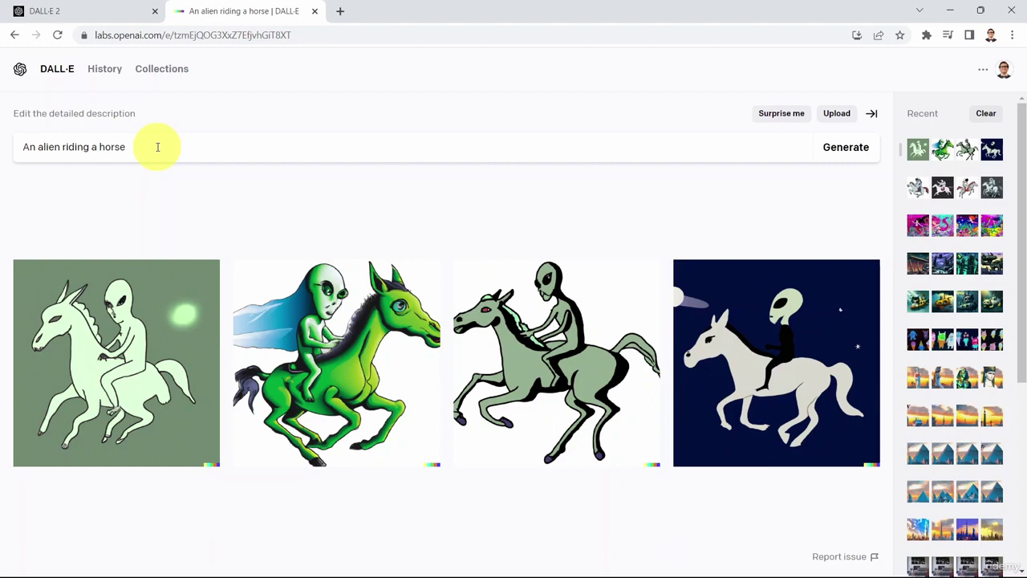
pyautogui.moveTo(281, 292)
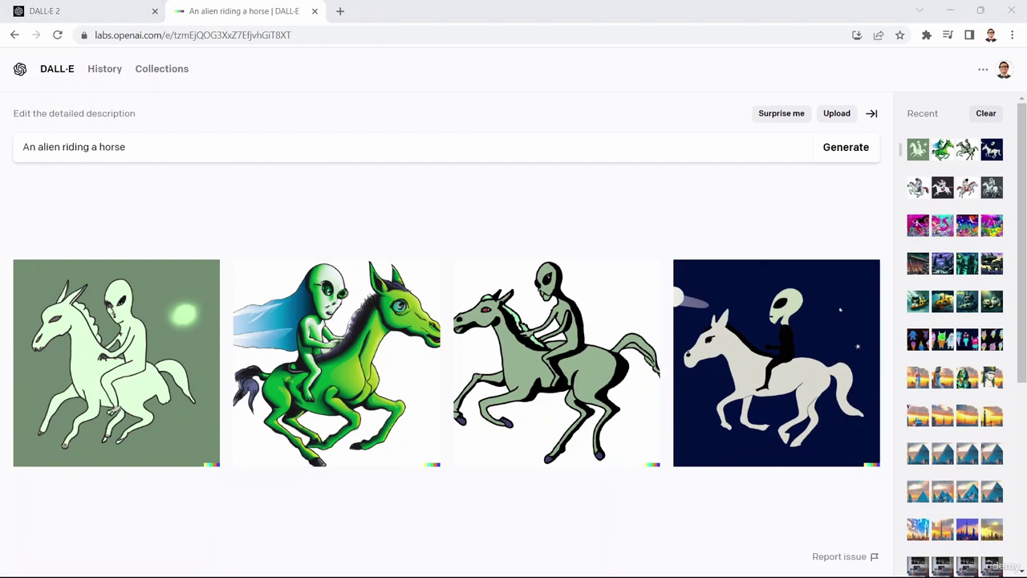
pyautogui.click(120, 142)
# - Generate 'An alien riding a horse on the sun', then paste the version ending ', dark, photorealistic, shadowy'
pyautogui.tripleClick(120, 142)
pyautogui.click(313, 156)
pyautogui.write('on the sun')
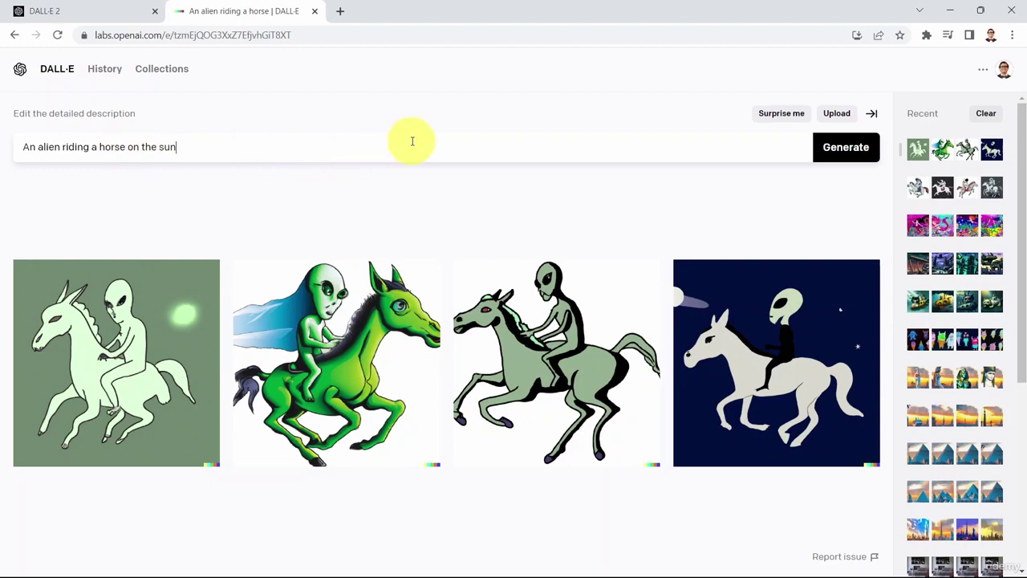
pyautogui.press('Return')
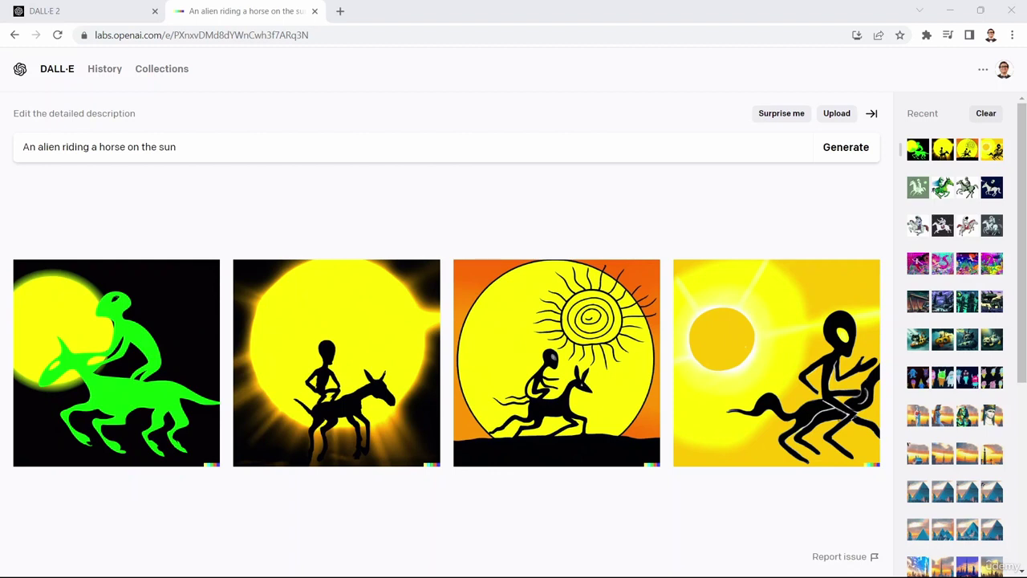
pyautogui.tripleClick(107, 151)
pyautogui.write('An alien riding a horse on the sun, dark, photorealistic, shadowy')
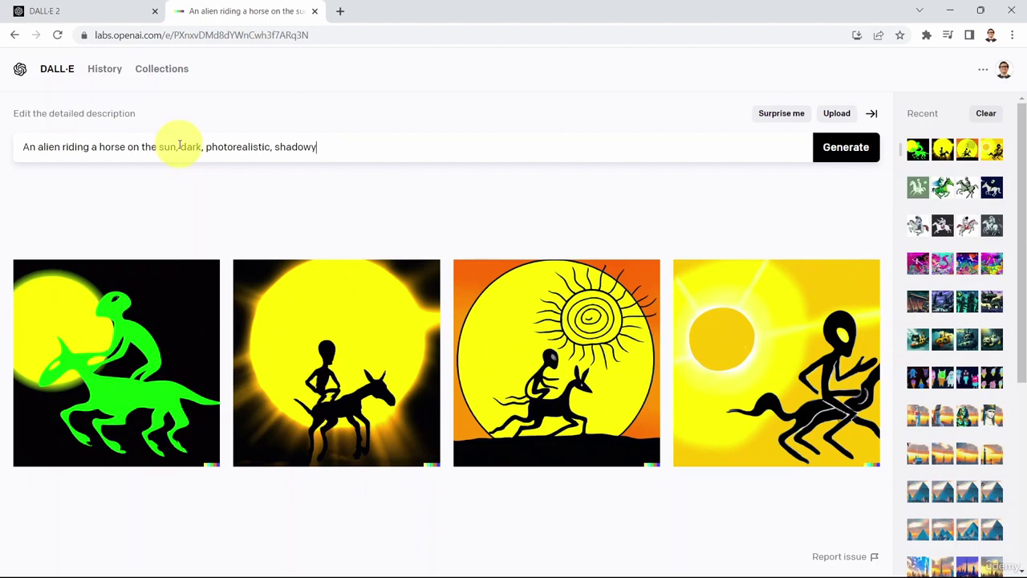
# - Generate four images from the dark, photorealistic, shadowy alien-on-the-sun prompt
pyautogui.moveTo(177, 146); pyautogui.dragTo(326, 147)
pyautogui.click(344, 147)
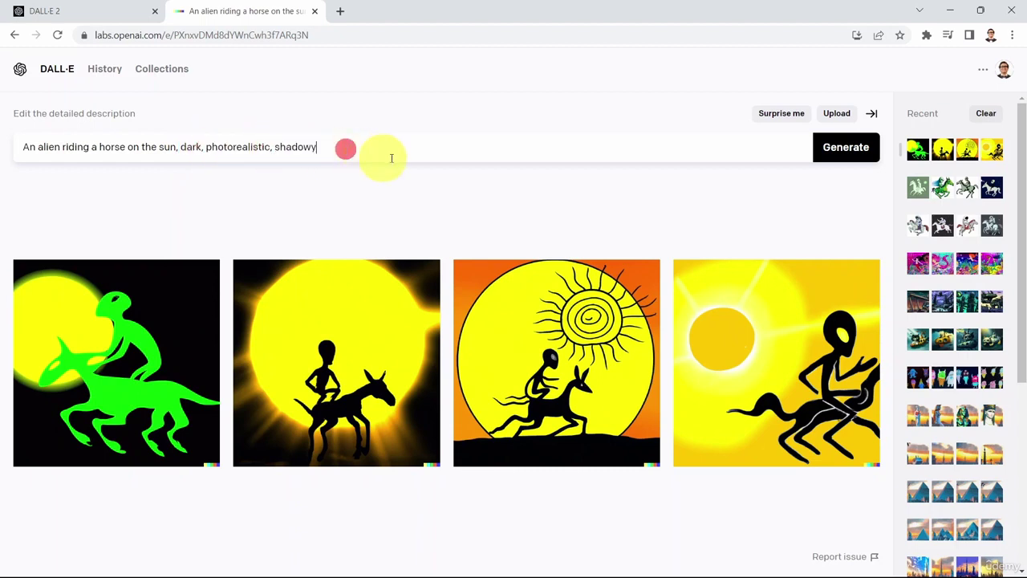
pyautogui.click(839, 151)
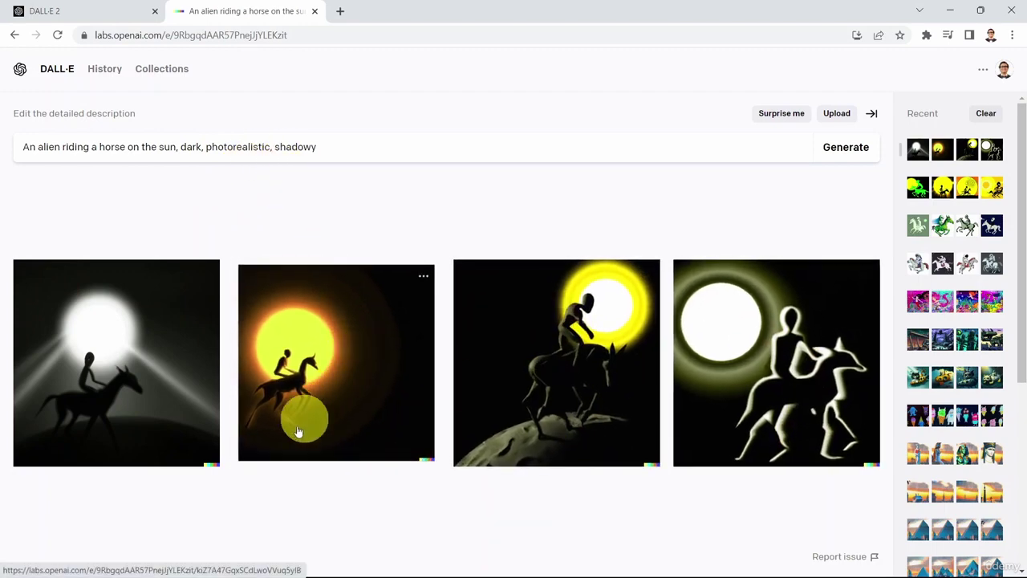
# - View the second alien-on-the-sun image at full size, then return to the four results
pyautogui.click(305, 386)
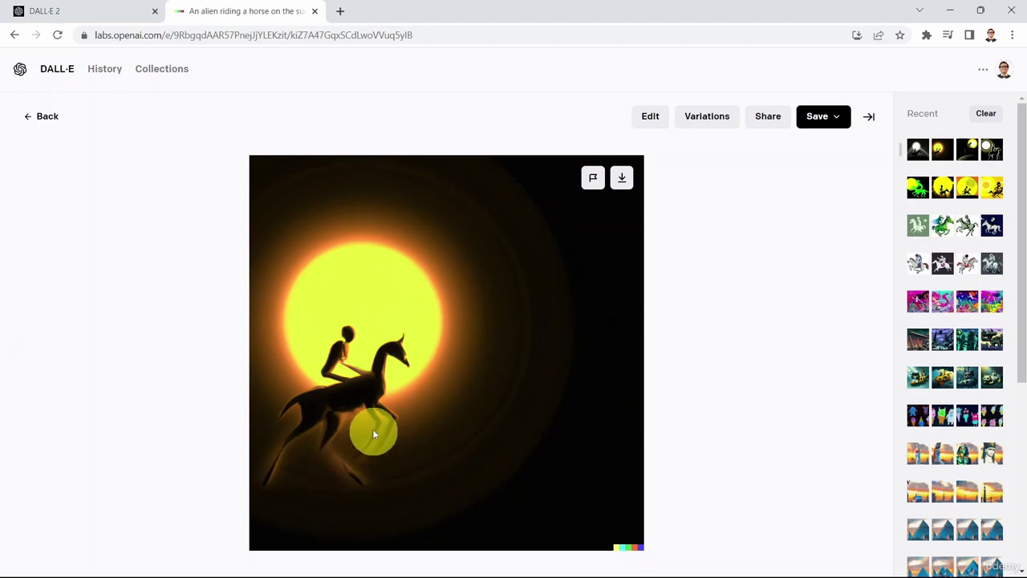
pyautogui.click(27, 117)
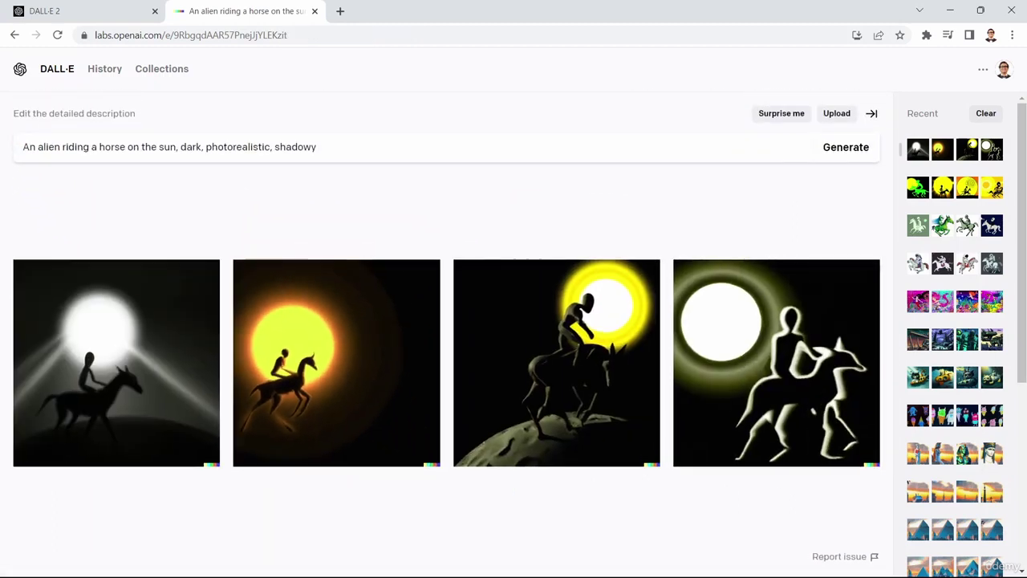
pyautogui.click(297, 147)
# - Replace the prompt with 'A cat riding a motorcycle on the moon' and generate four images
pyautogui.tripleClick(297, 147)
pyautogui.write('A cat riding a motorcycle on the moon')
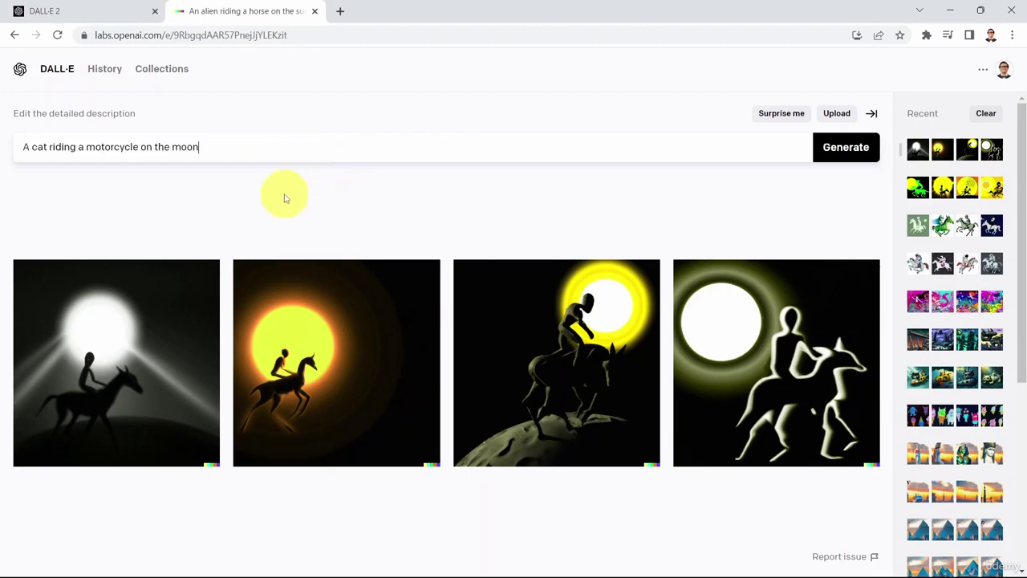
pyautogui.click(829, 152)
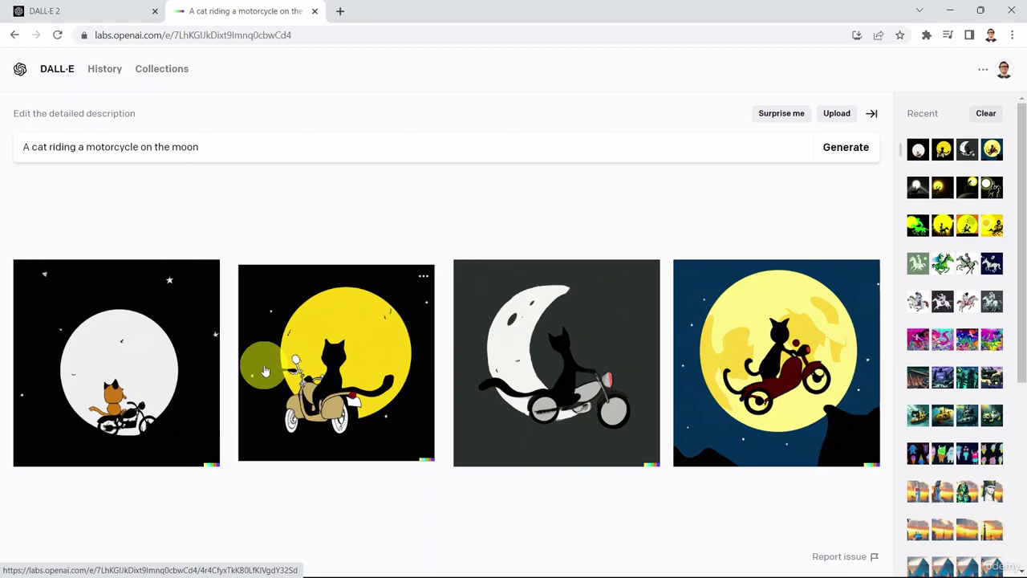
# - Look over the Collections page, then settle on the History page listing all past generations
pyautogui.click(105, 71)
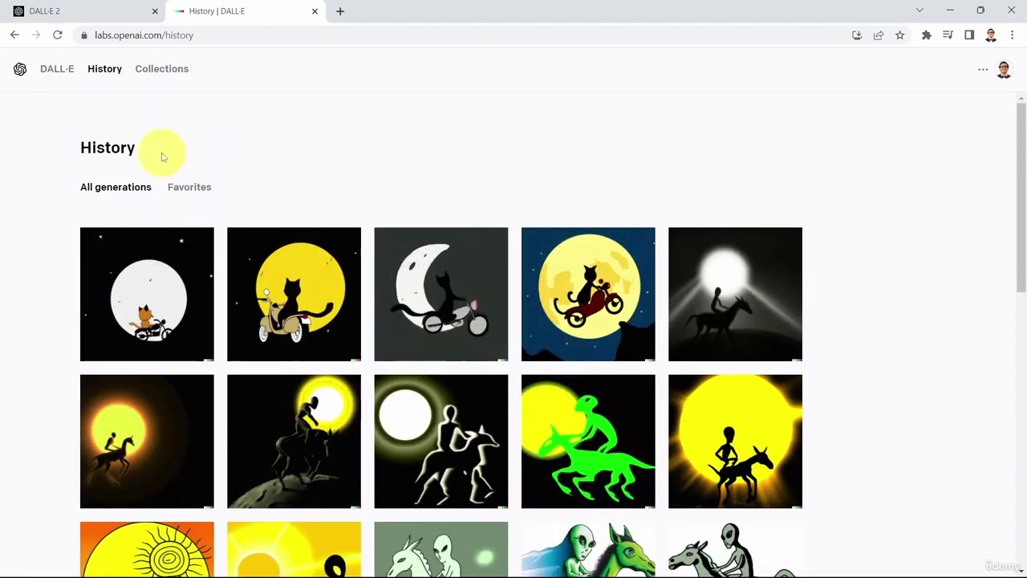
pyautogui.click(162, 71)
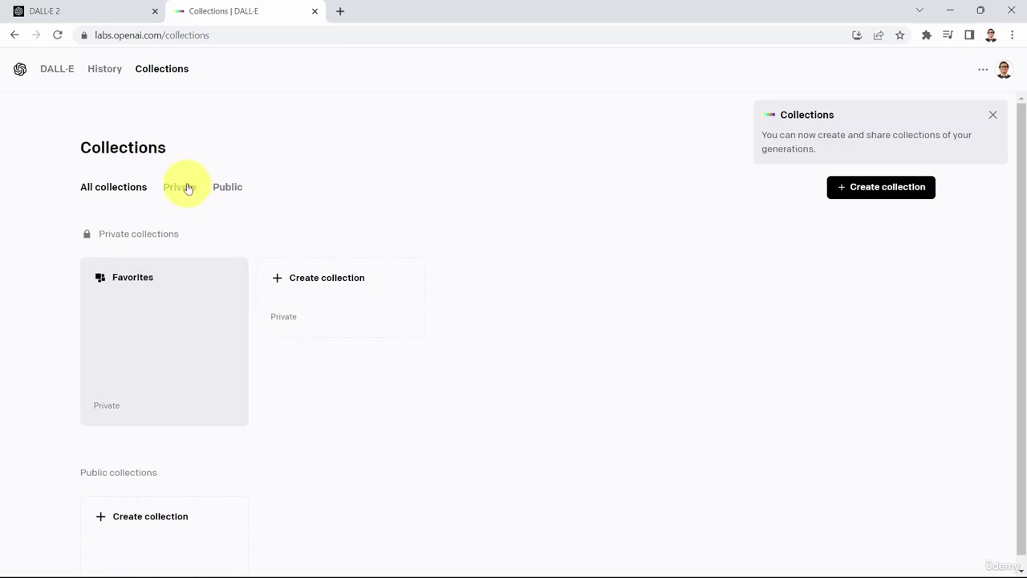
pyautogui.click(104, 72)
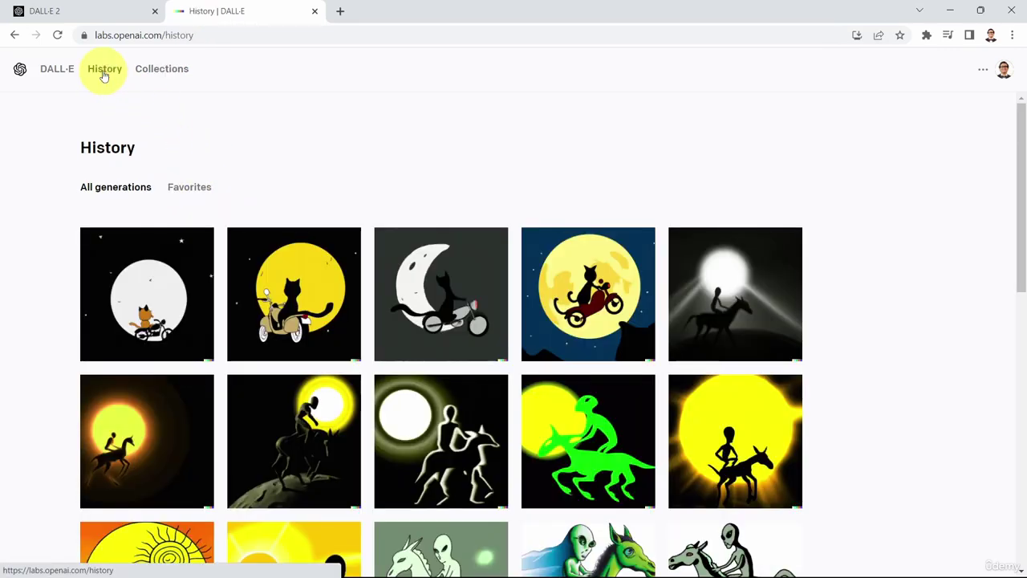